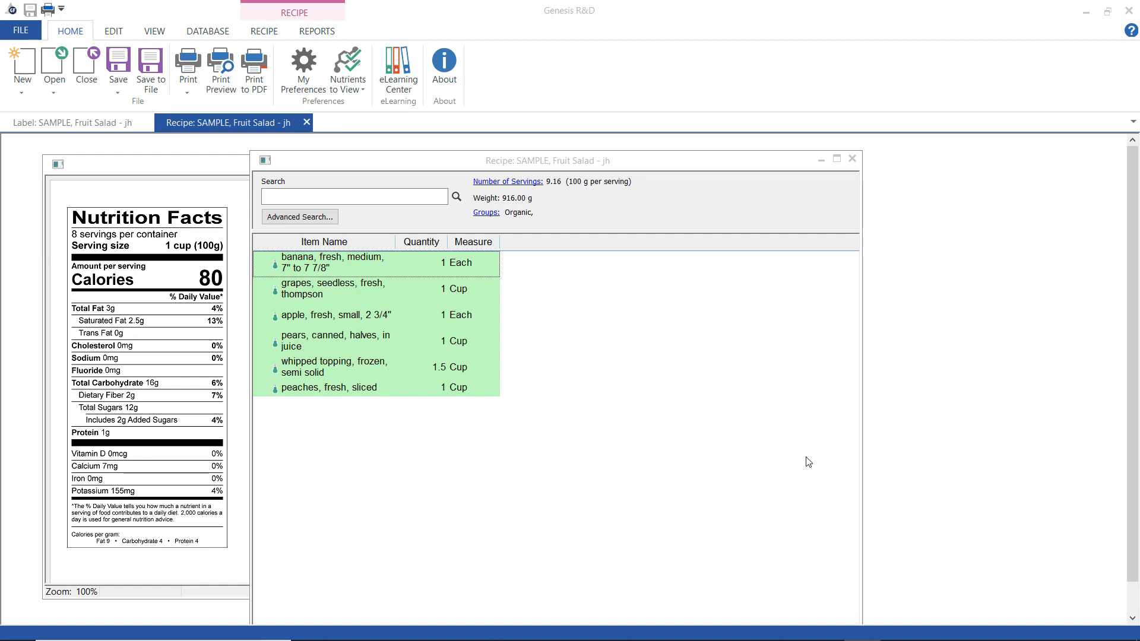
Set the Workspace View preference to Tabbed, apply it, and switch to the Fruit Salad label document.
left_click(307, 76)
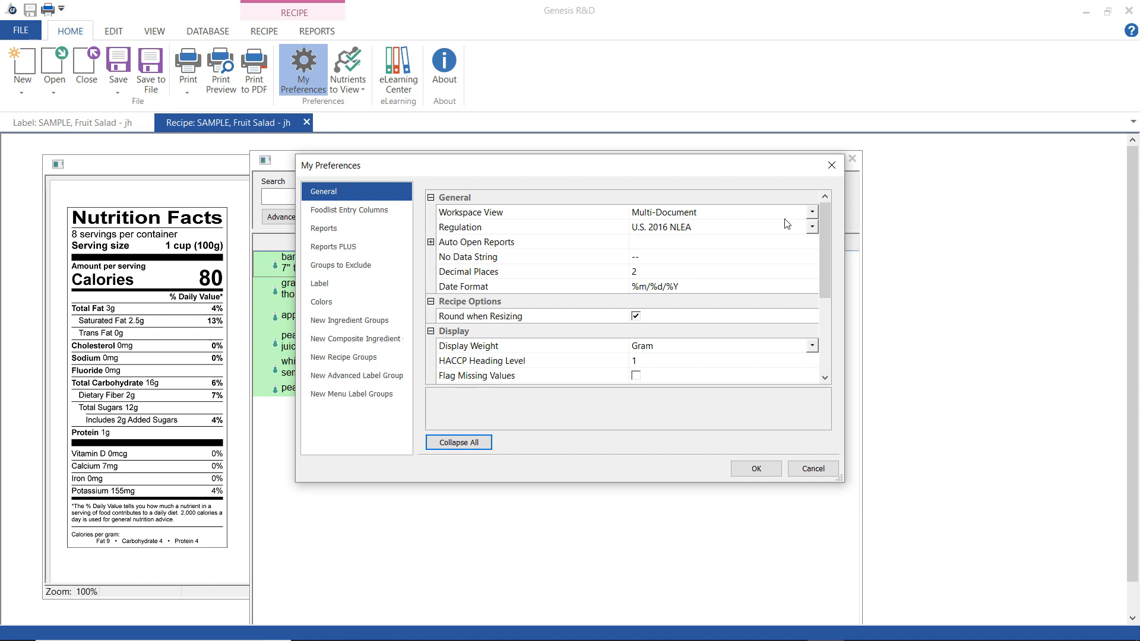
left_click(811, 215)
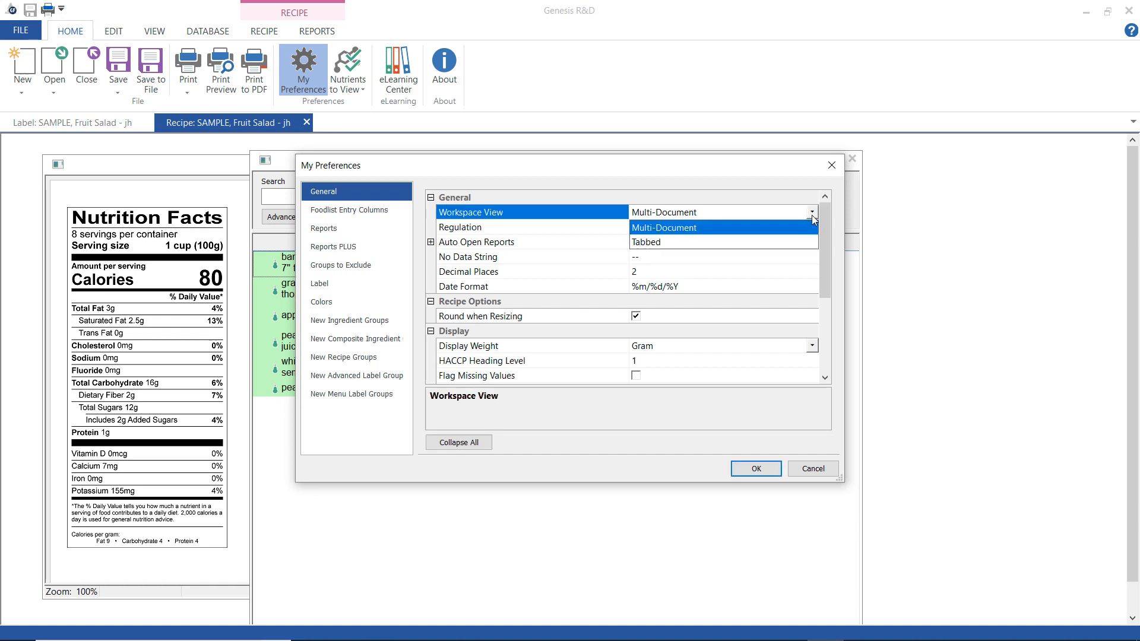
left_click(769, 243)
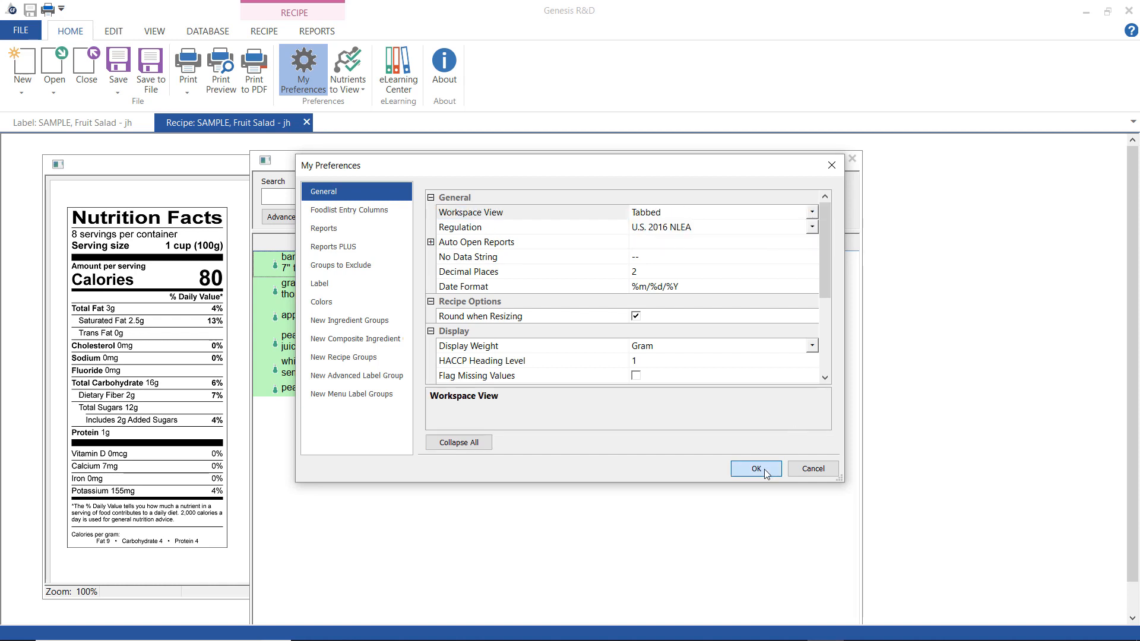
left_click(764, 469)
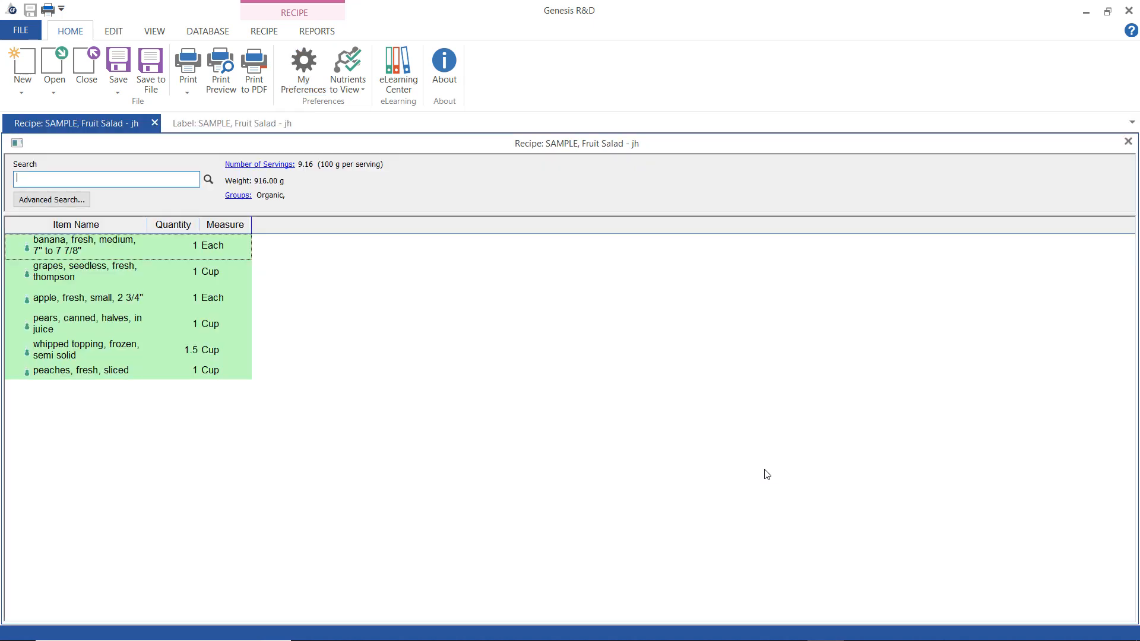
left_click(248, 128)
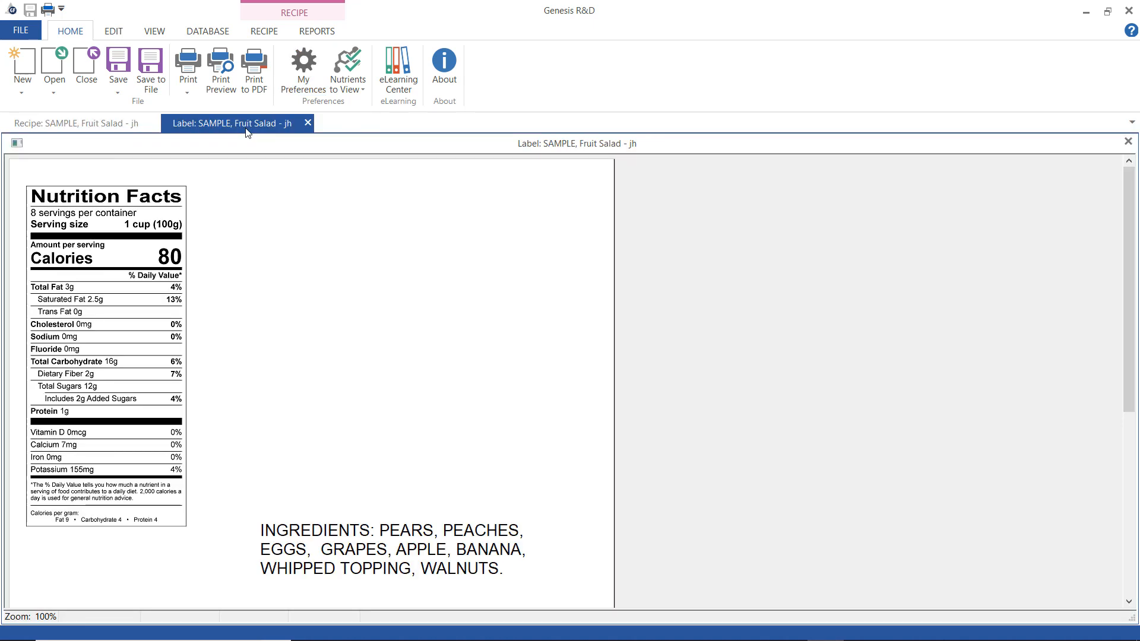
In the general preferences, look over the Regulation choices and enable Multi-Column under Auto Open Reports.
left_click(299, 79)
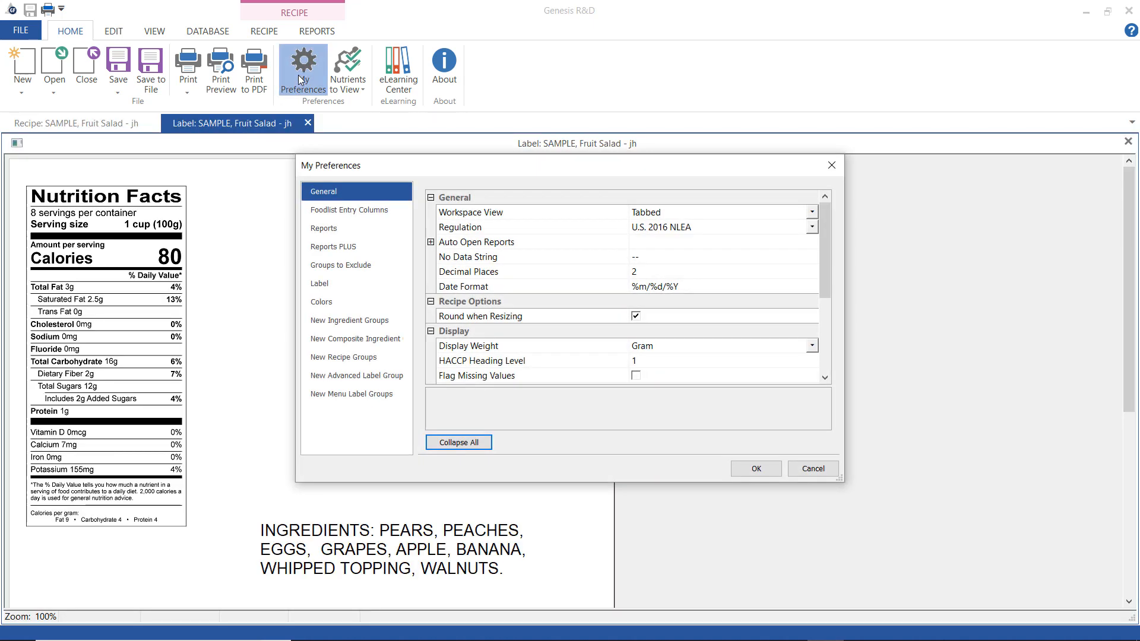
left_click(657, 233)
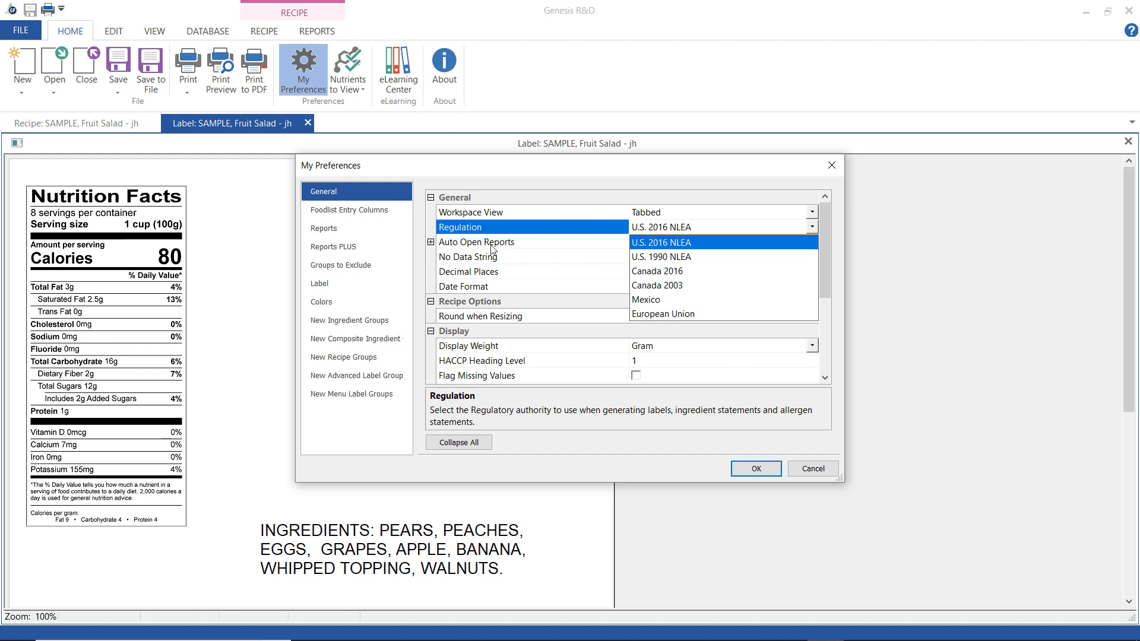
left_click(431, 245)
left_click(431, 244)
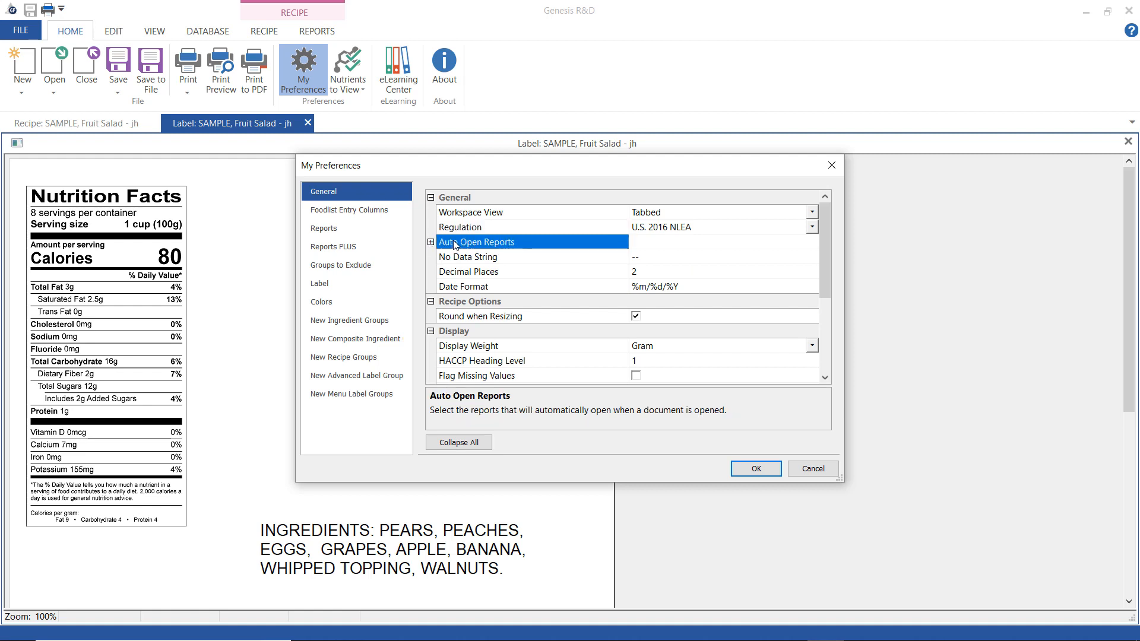
left_click(431, 242)
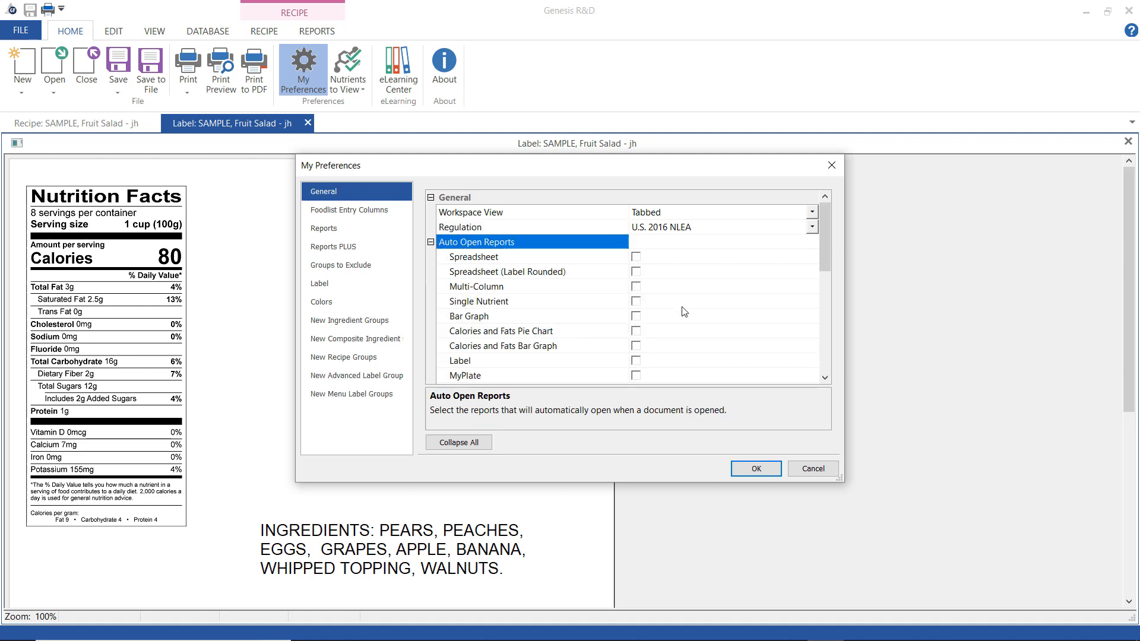
left_click(636, 287)
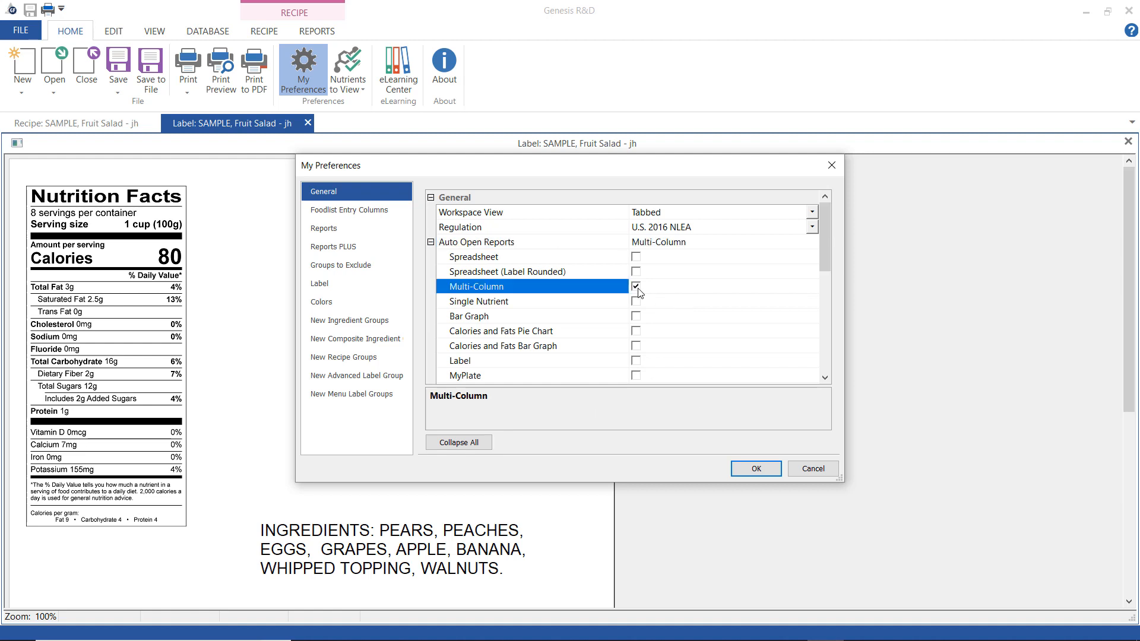
left_click(431, 242)
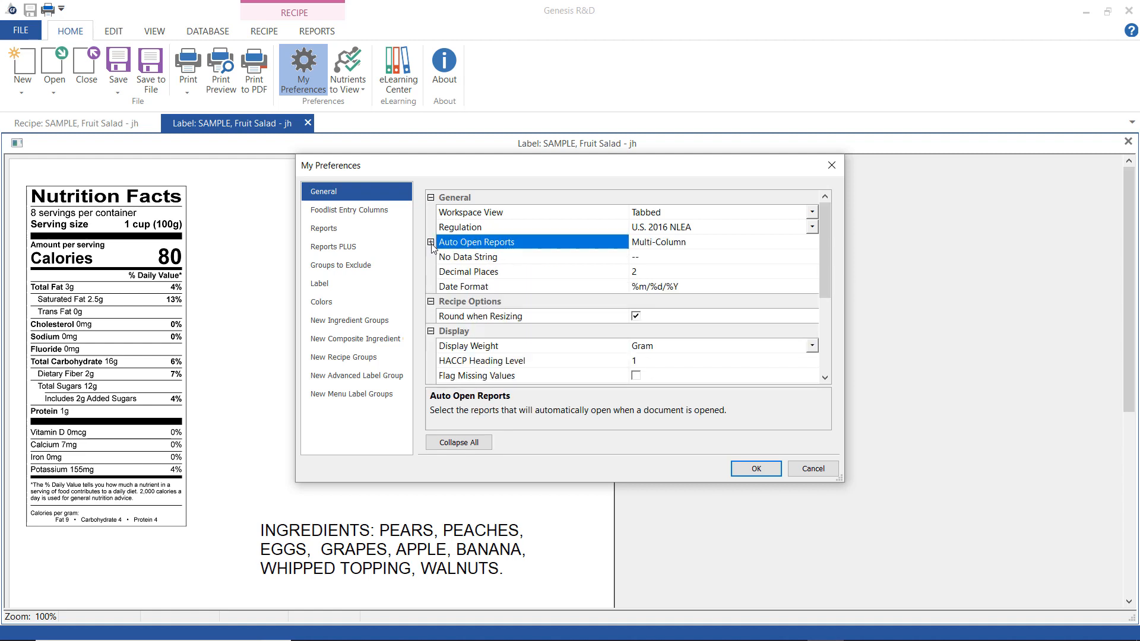
Try ^^^ as the No Data String, and restore it to double dashes.
left_click(660, 256)
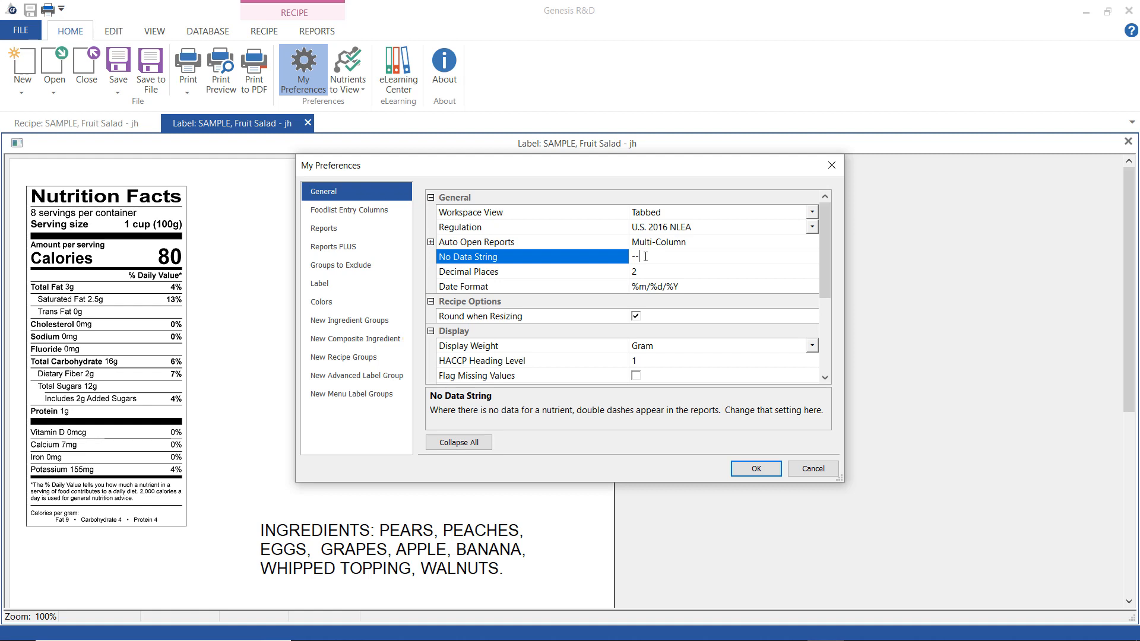
left_click_drag(645, 256, 625, 257)
type("^^^")
key("BackSpace")
key("BackSpace")
key("BackSpace")
type("--")
Set the number of decimal places for nutrient information to 4.
left_click(670, 272)
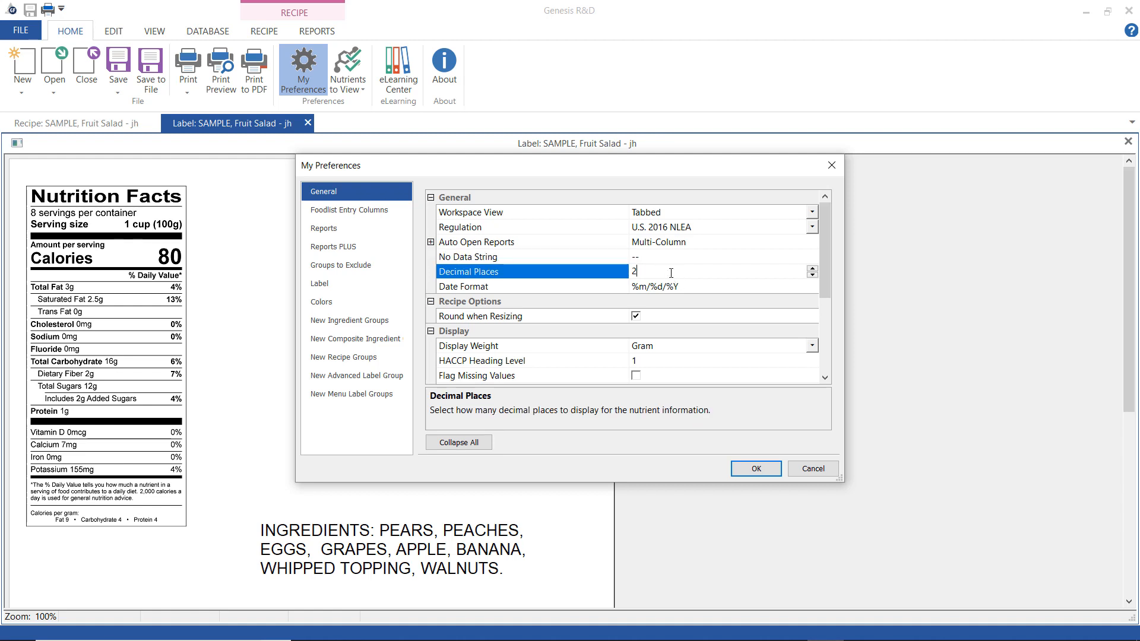
left_click(812, 269)
left_click(812, 269)
Review the Date Format, Round when Resizing and Display Weight preferences, including the available weight units.
left_click(751, 285)
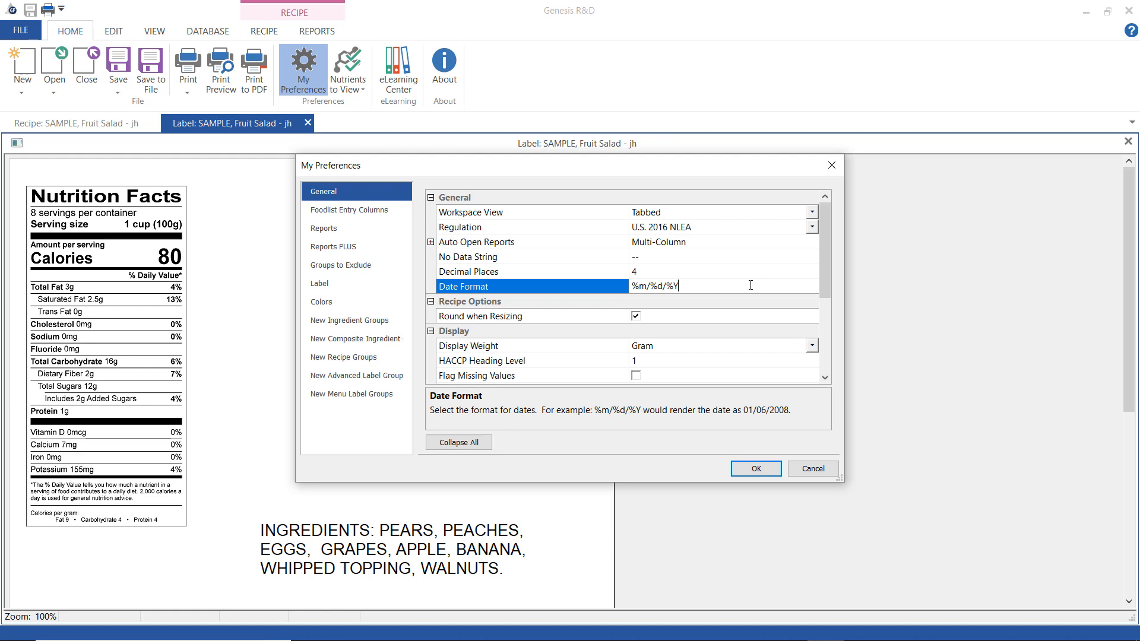
left_click(638, 320)
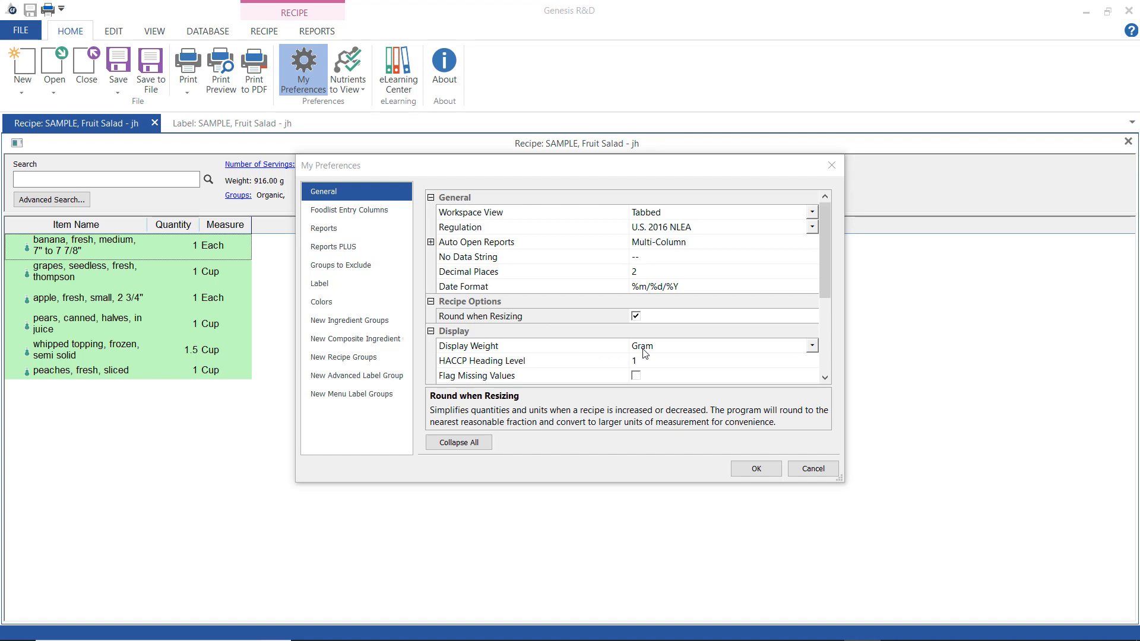
left_click(645, 352)
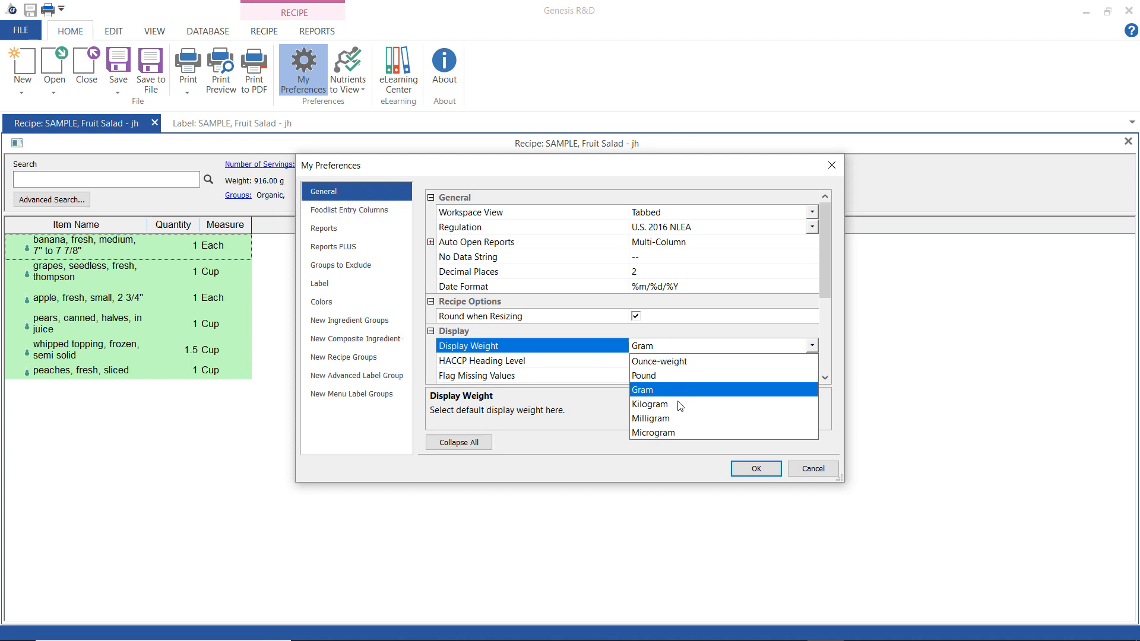
left_click(581, 368)
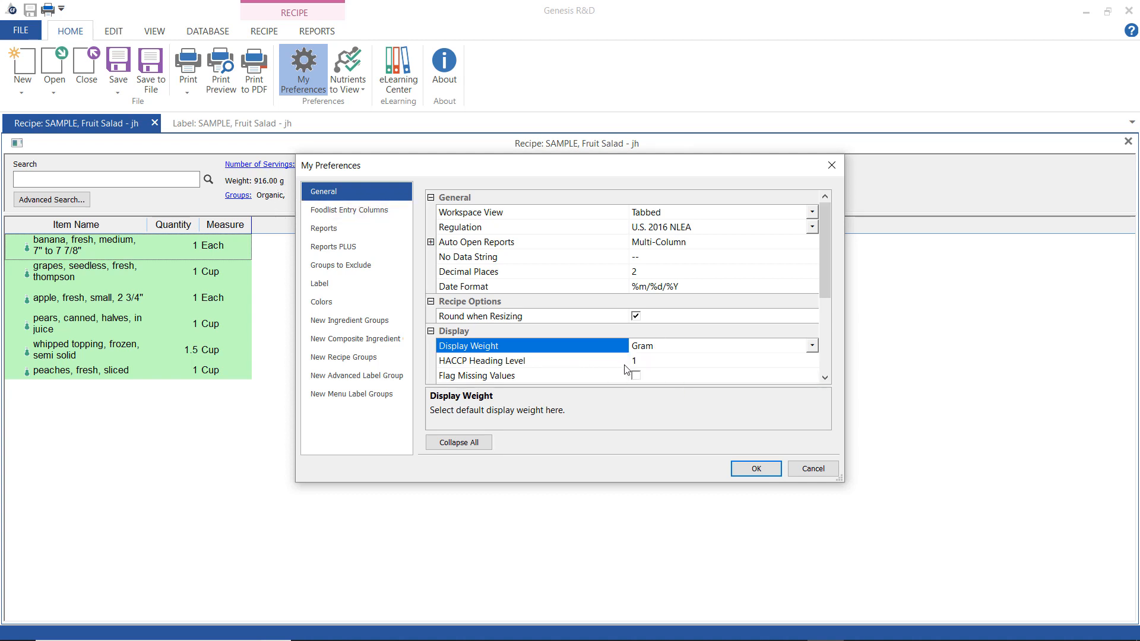
Set the HACCP Heading Level to 2 and enable Flag Missing Values.
left_click(644, 363)
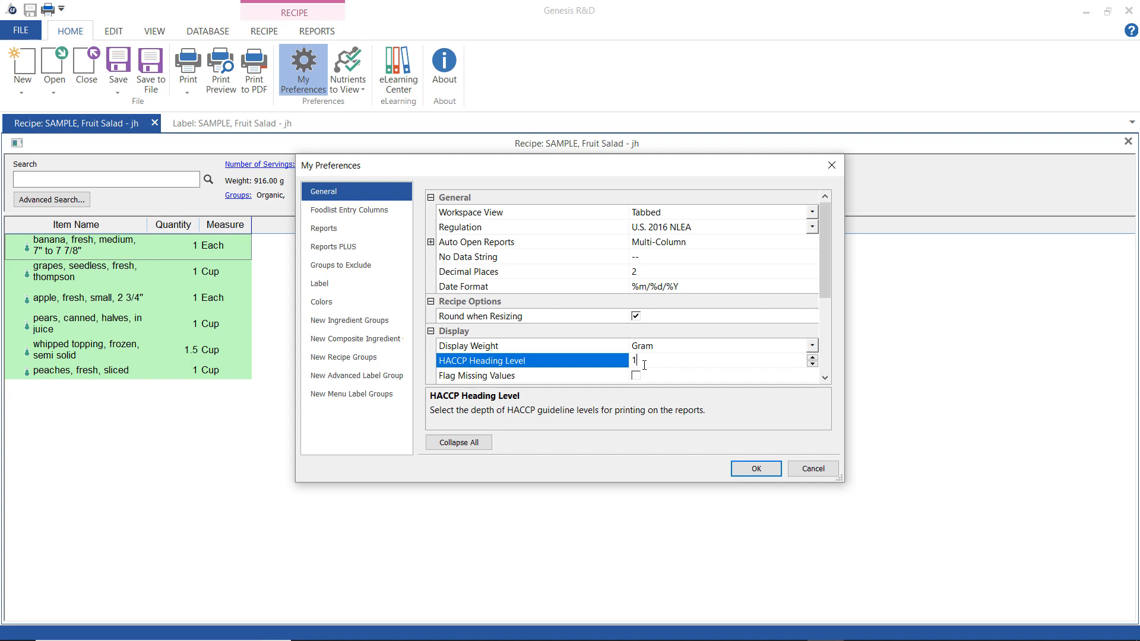
key("Up")
key("Tab")
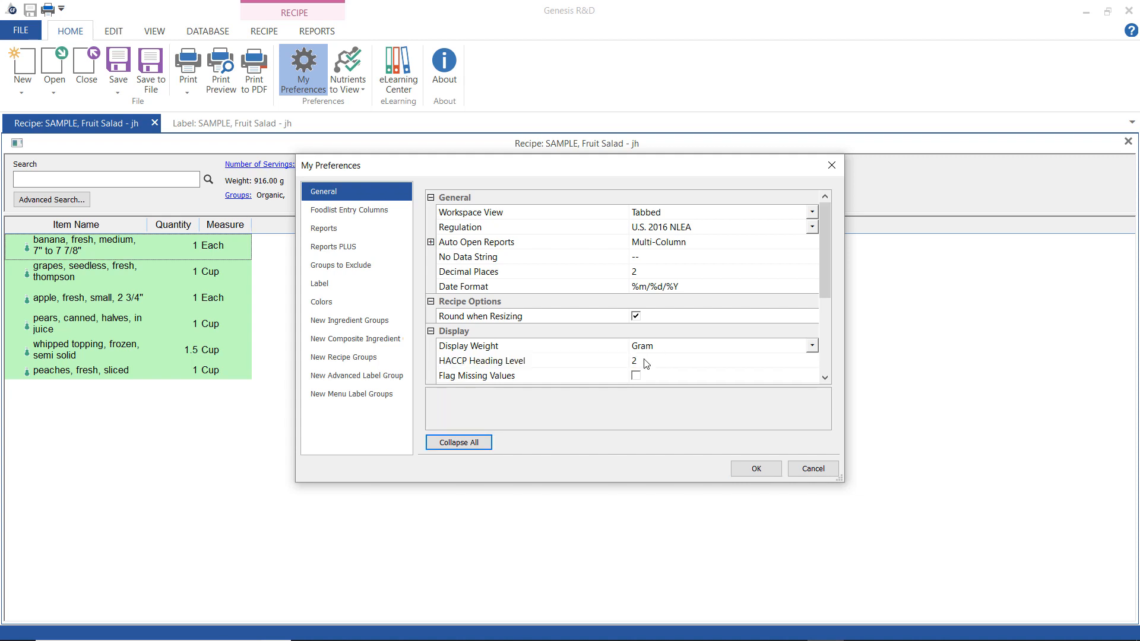
left_click(636, 376)
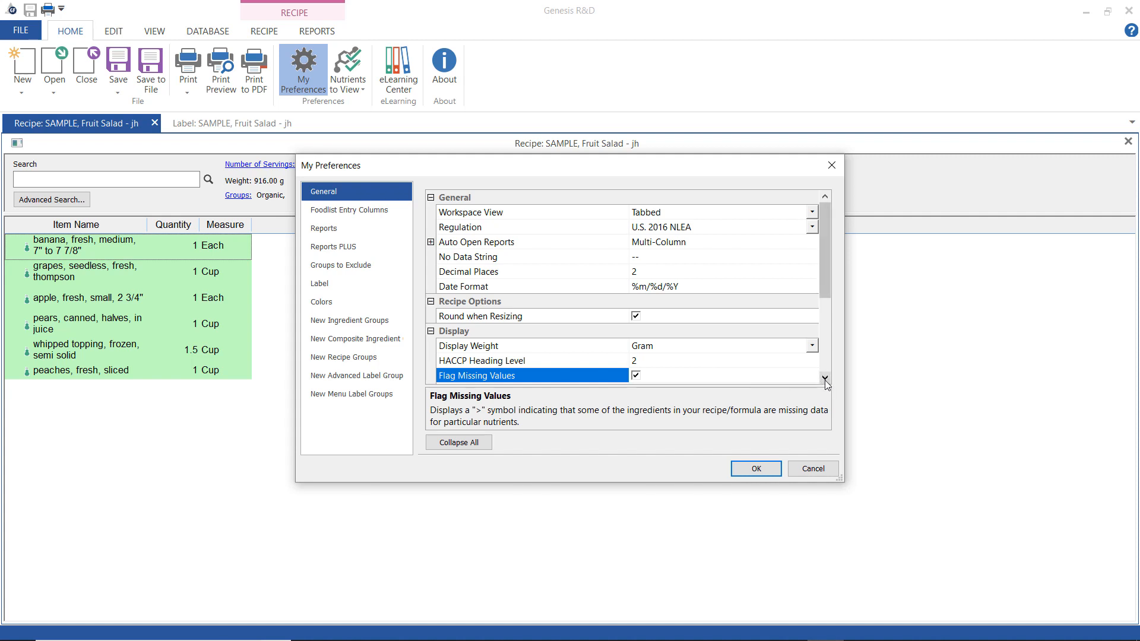
Enable Show Notes, change the recipe's Notes 1 Title to "new note text", and apply the preferences.
scroll(826, 381, "down", 6)
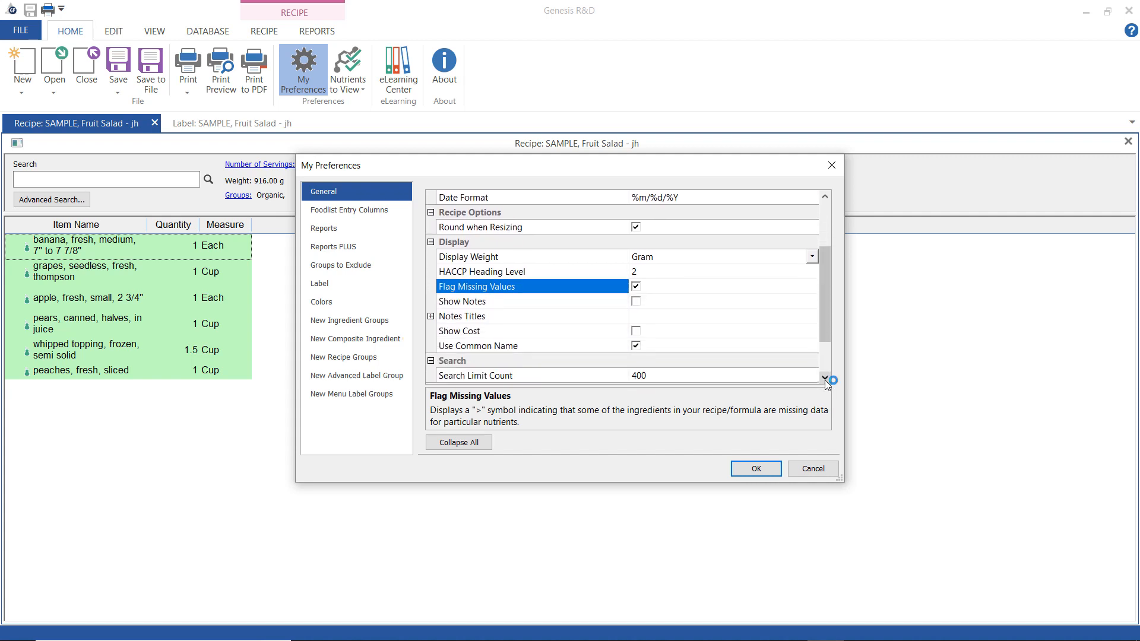
left_click(635, 301)
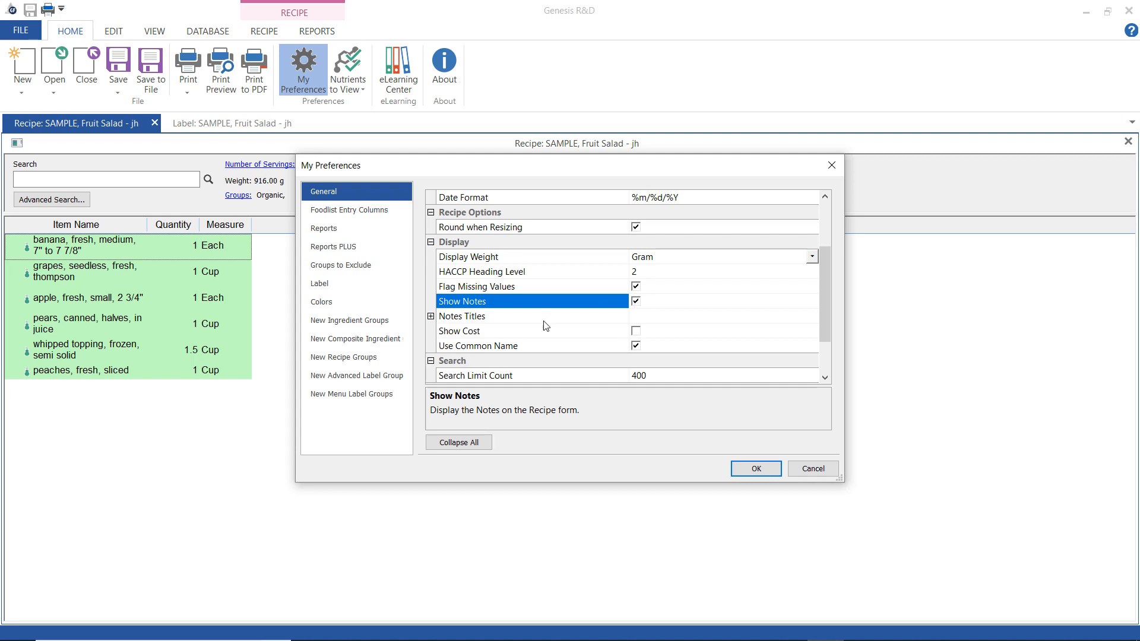
left_click(430, 317)
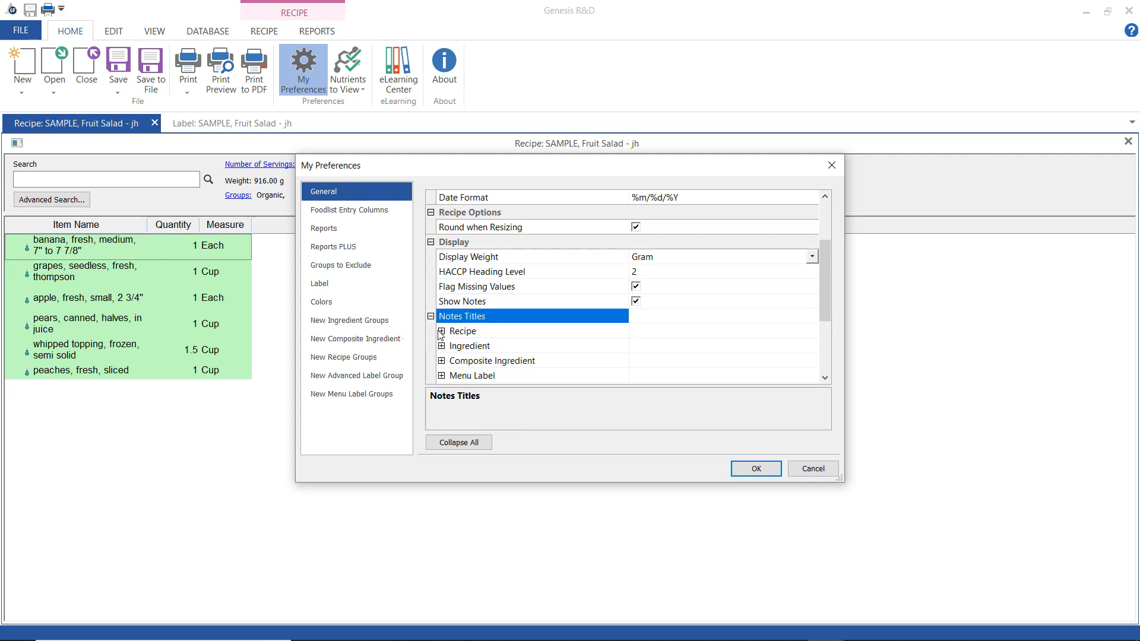
left_click(441, 332)
double_click(655, 347)
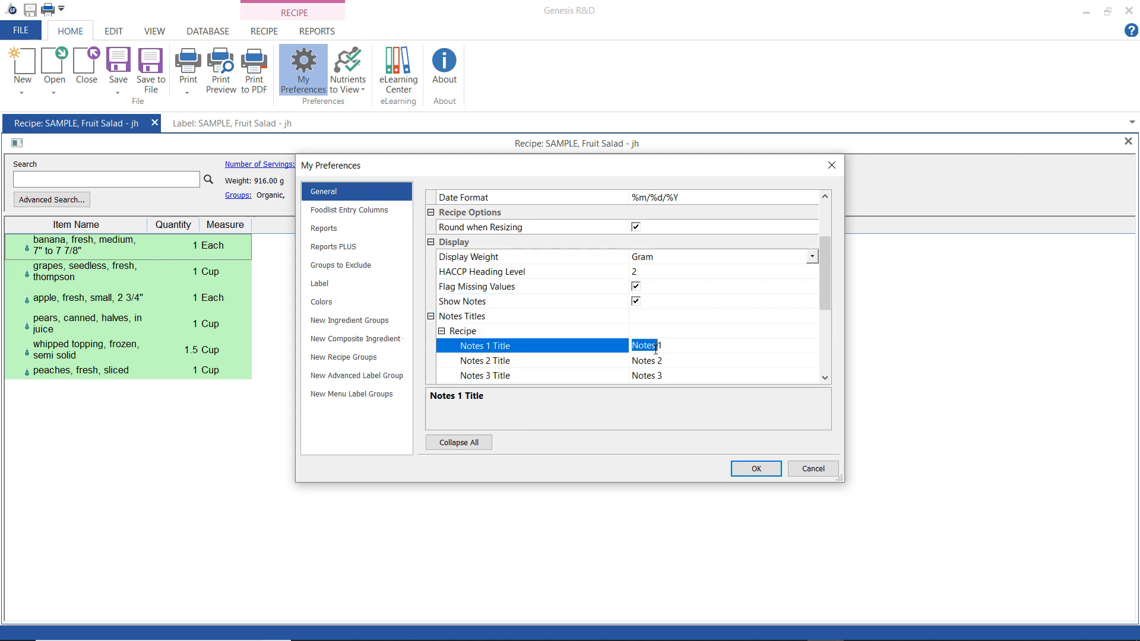
left_click_drag(663, 347, 622, 347)
type("new note text")
left_click(756, 469)
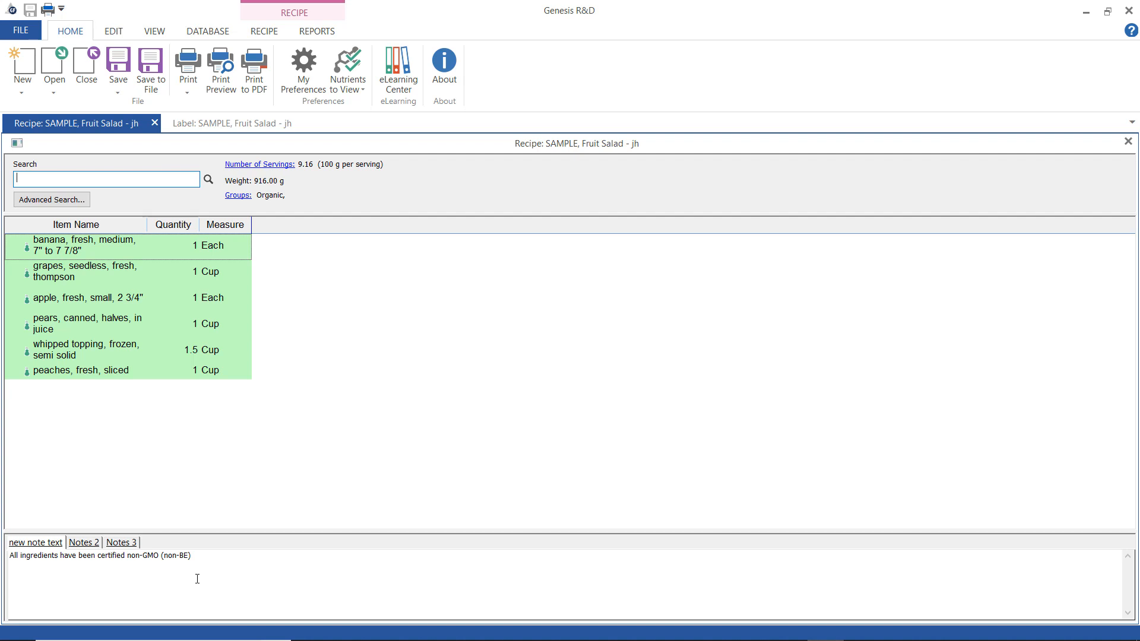
Reopen the preferences and enable Show Cost in the display settings.
left_click(296, 70)
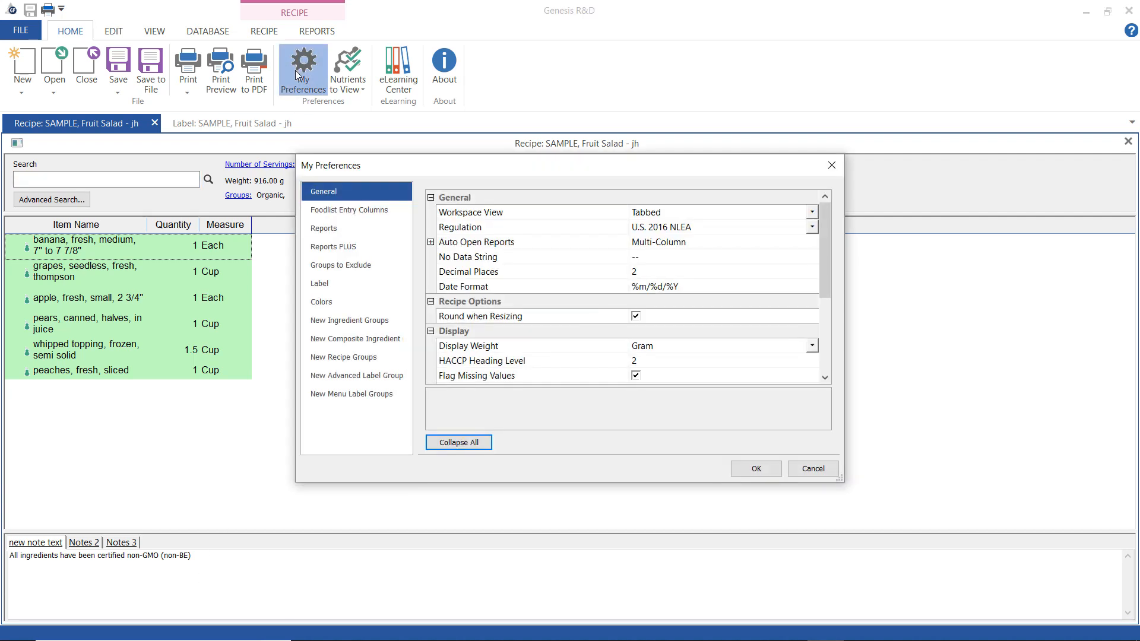
left_click(825, 376)
left_click(825, 377)
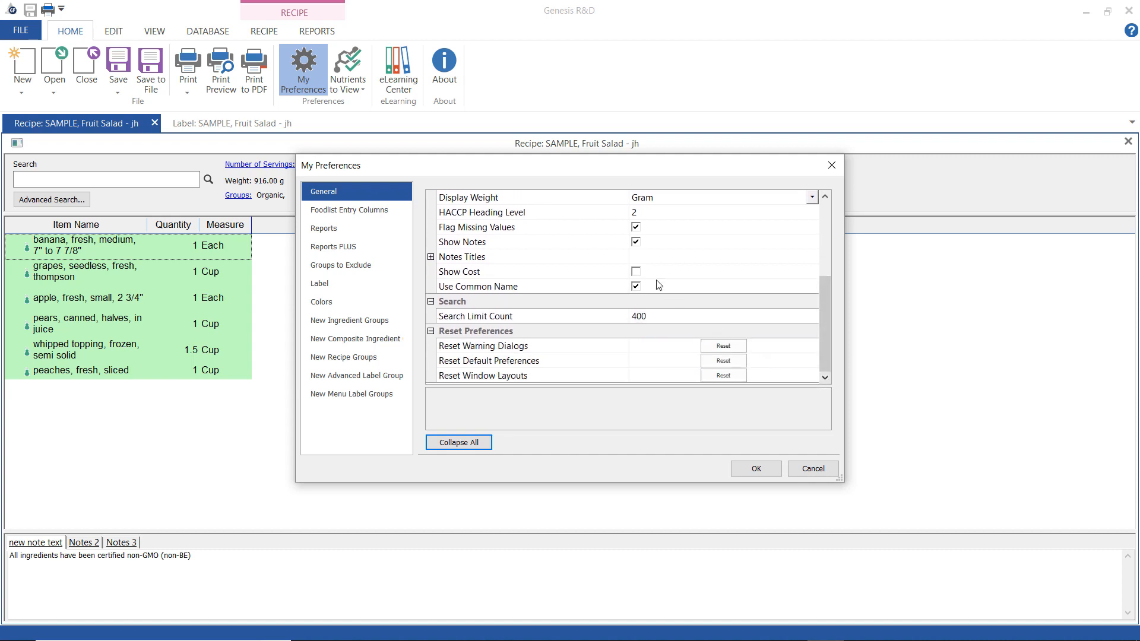
left_click(635, 271)
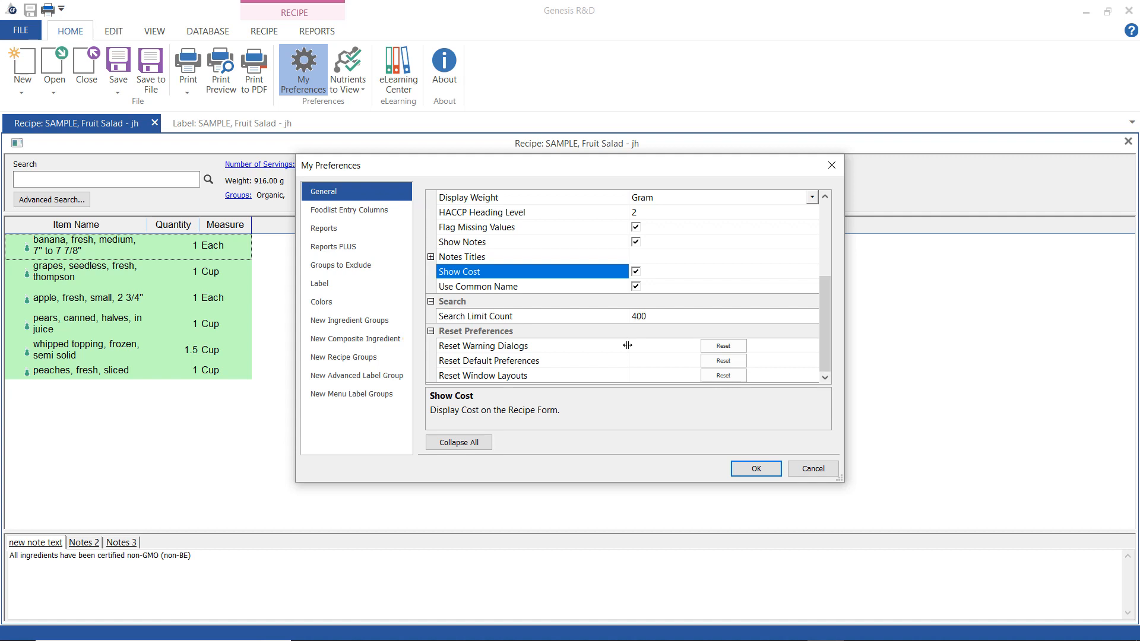
Review the descriptions of Use Common Name, Search Limit Count and the Reset Preferences options.
left_click(594, 291)
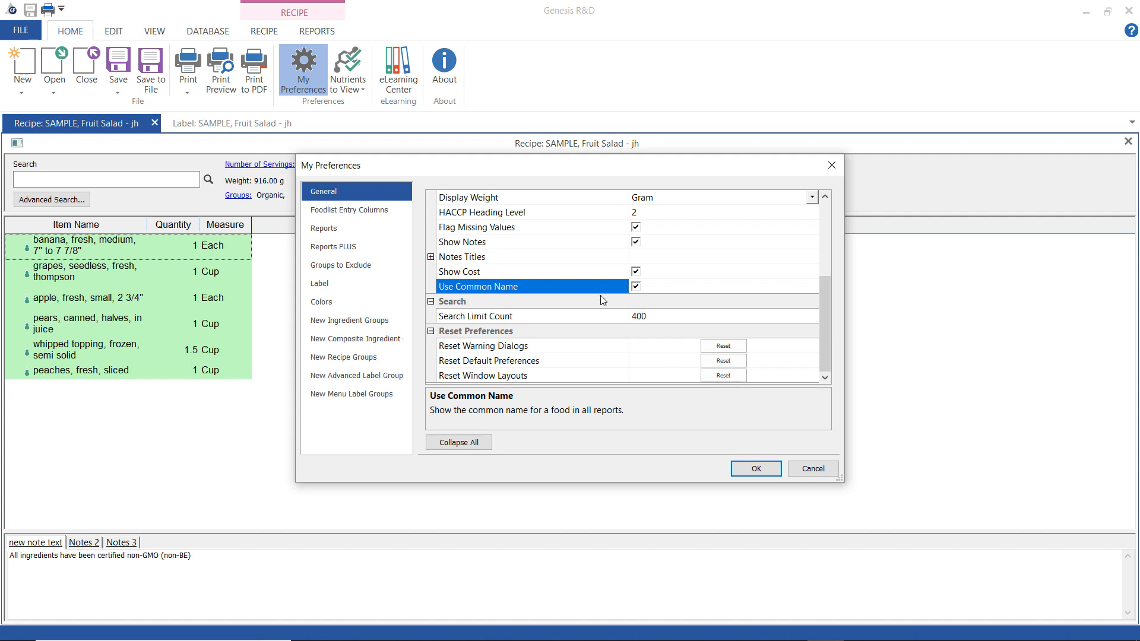
left_click(610, 316)
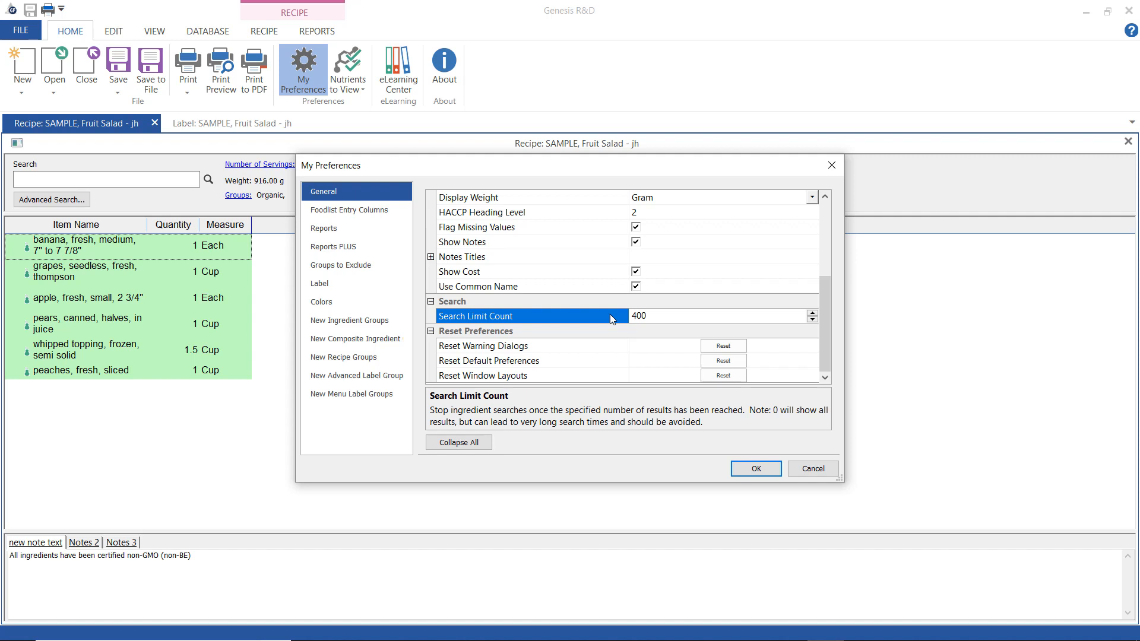
left_click(580, 350)
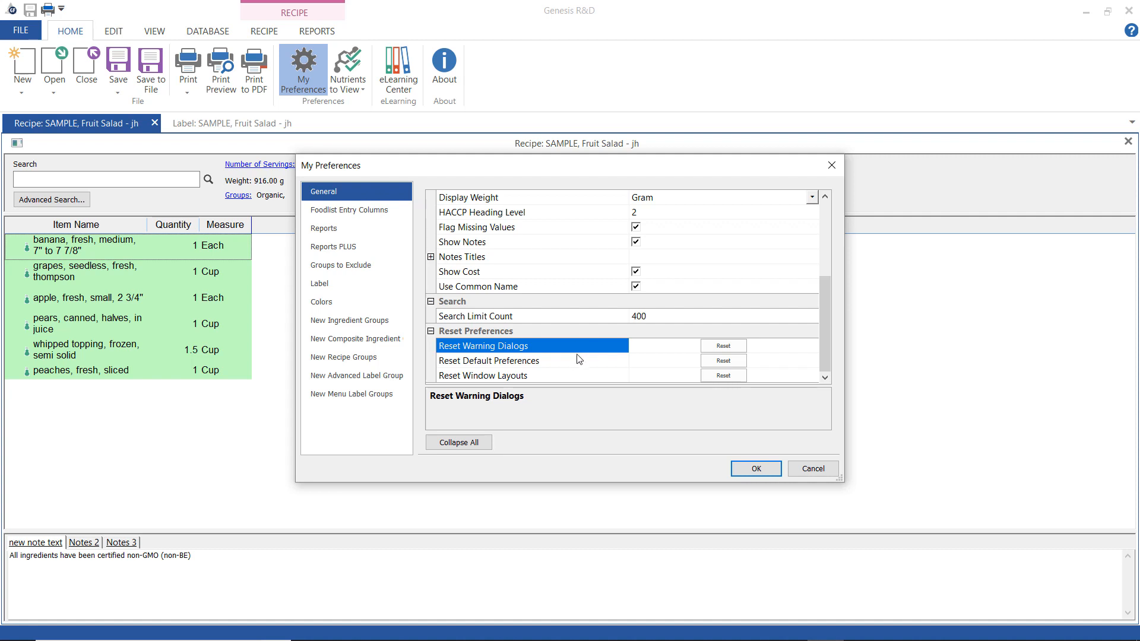
left_click(574, 360)
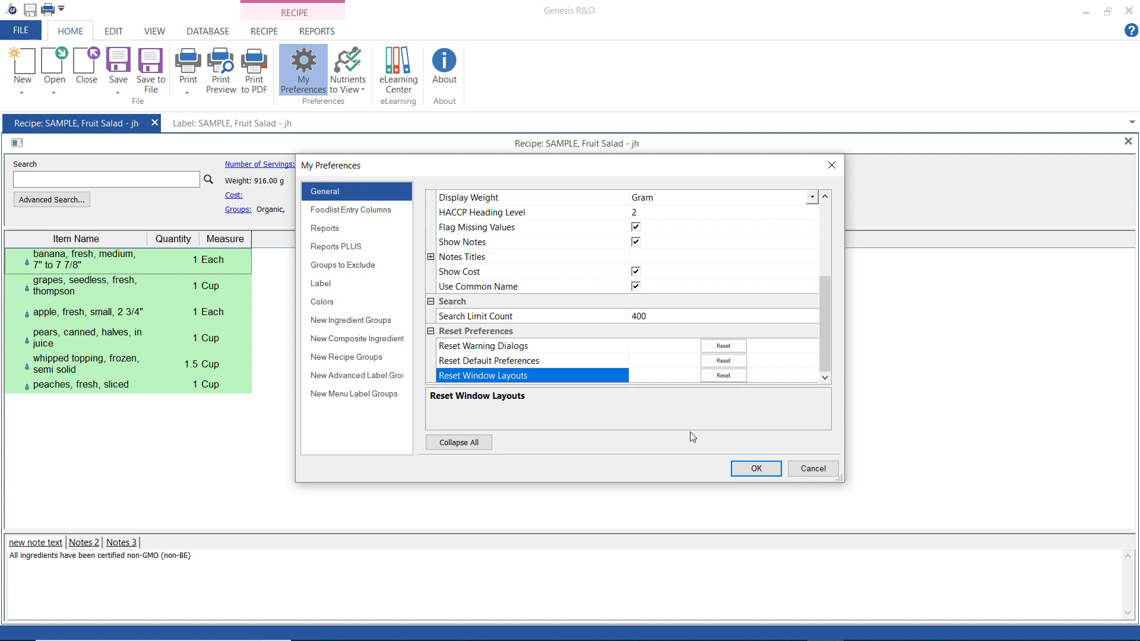
Add ESHA Code and Total Weight (g) to the primary foodlist entry columns.
left_click(345, 209)
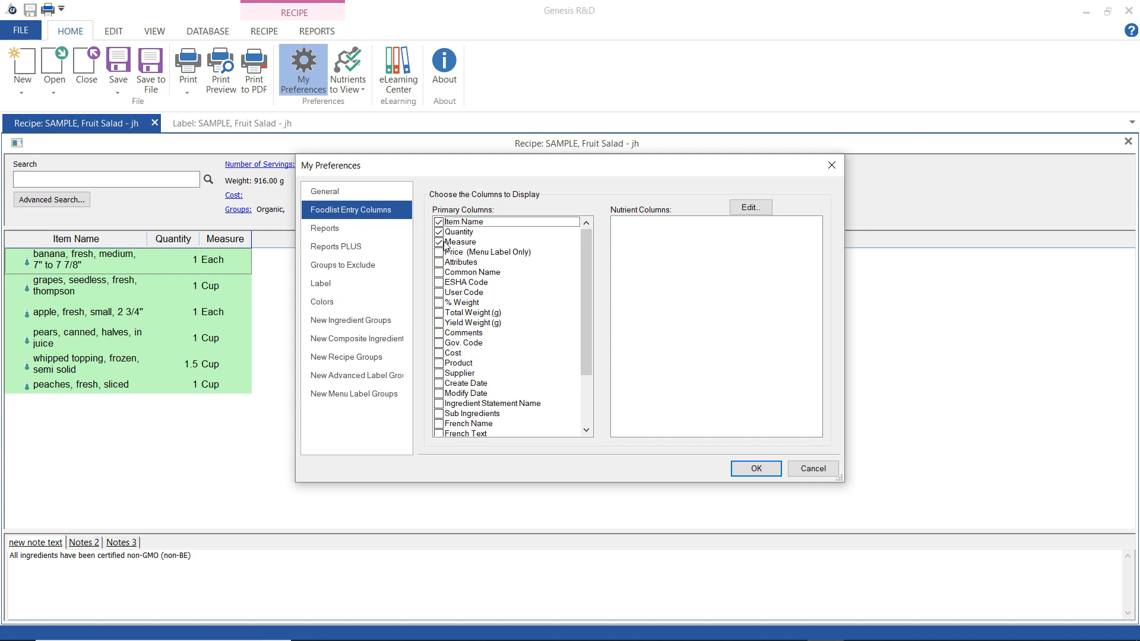
left_click(440, 283)
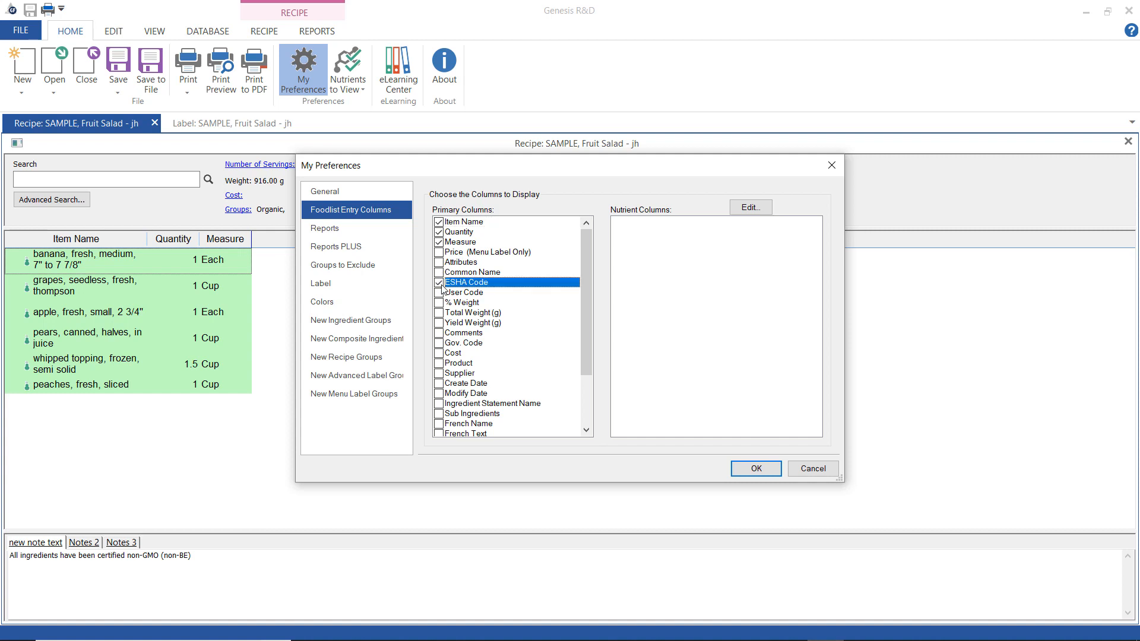
left_click(440, 312)
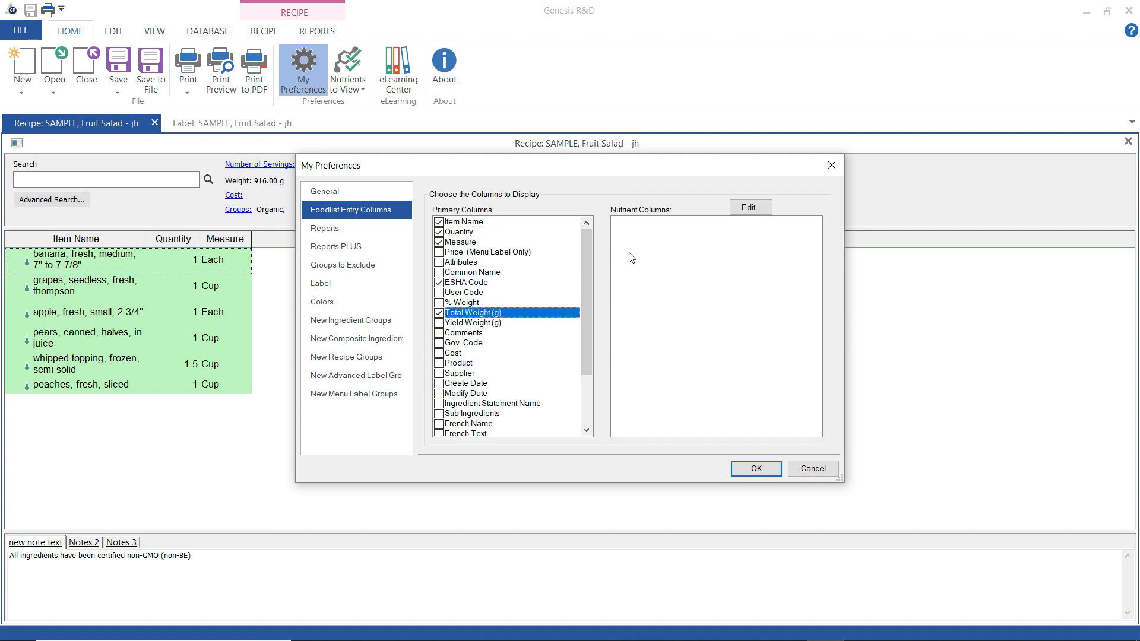
Add Calories and Protein to the foodlist's nutrient columns and apply the preferences.
left_click(750, 208)
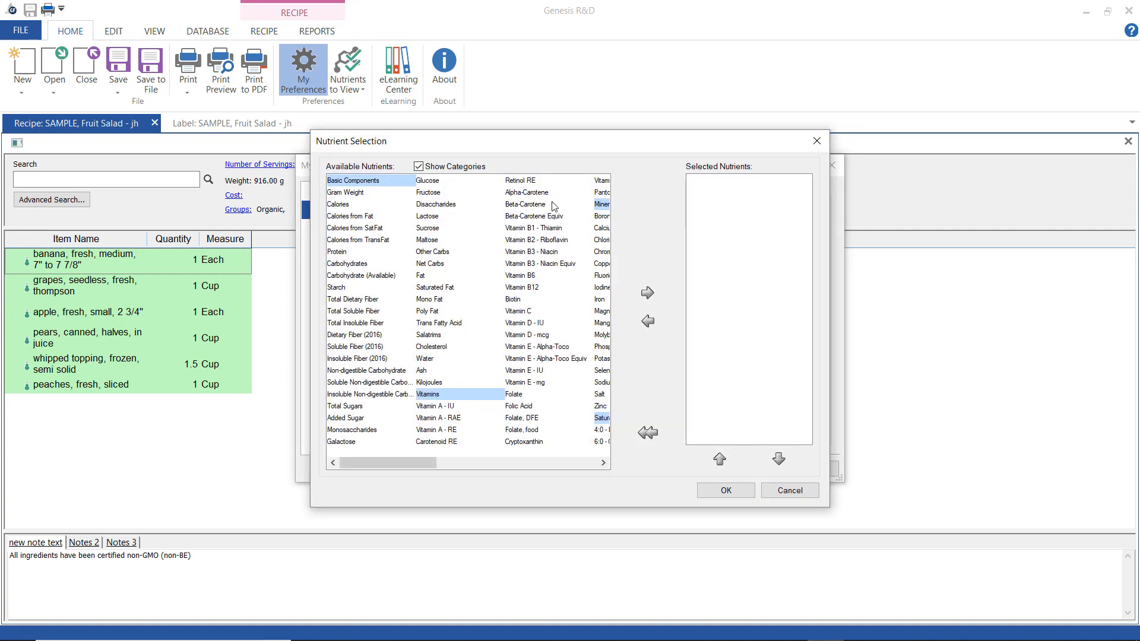
double_click(357, 204)
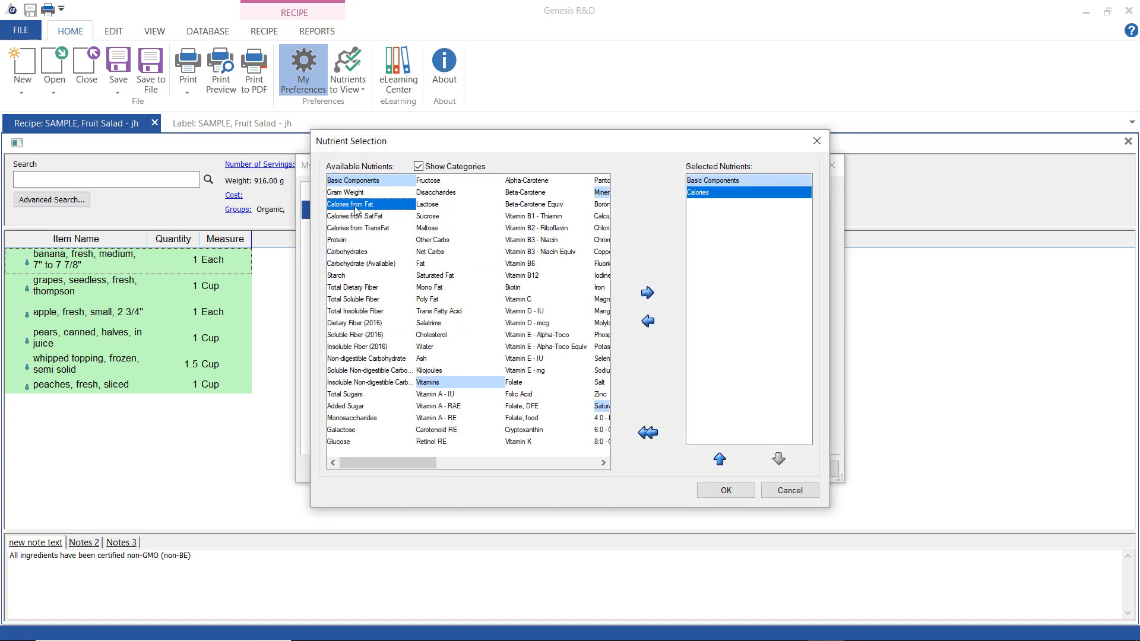
double_click(347, 241)
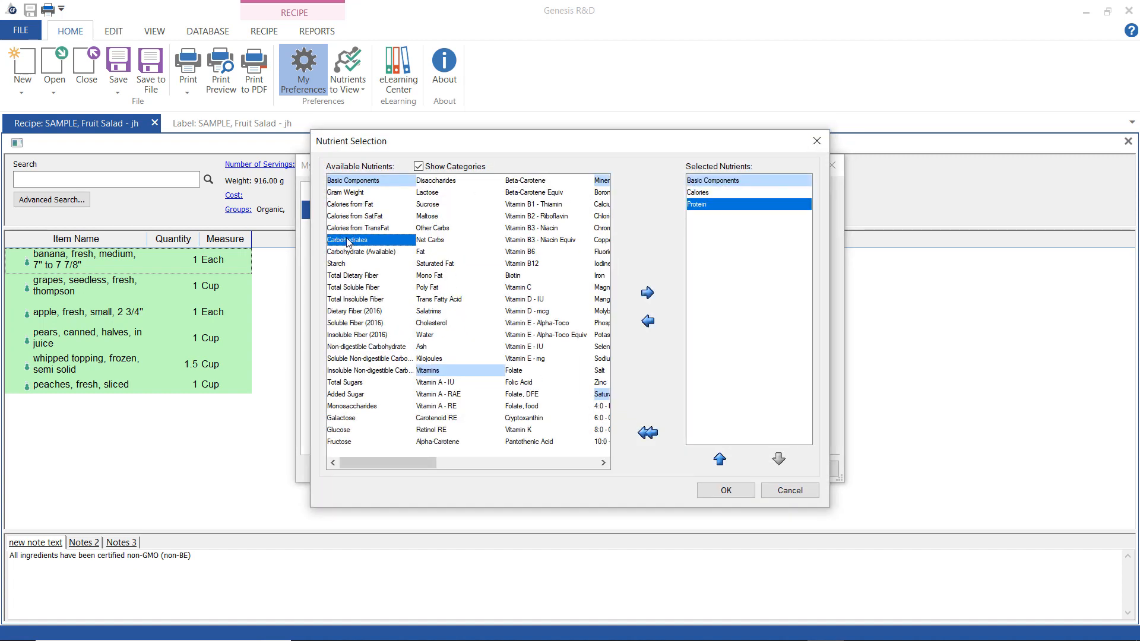
left_click(732, 489)
left_click(751, 469)
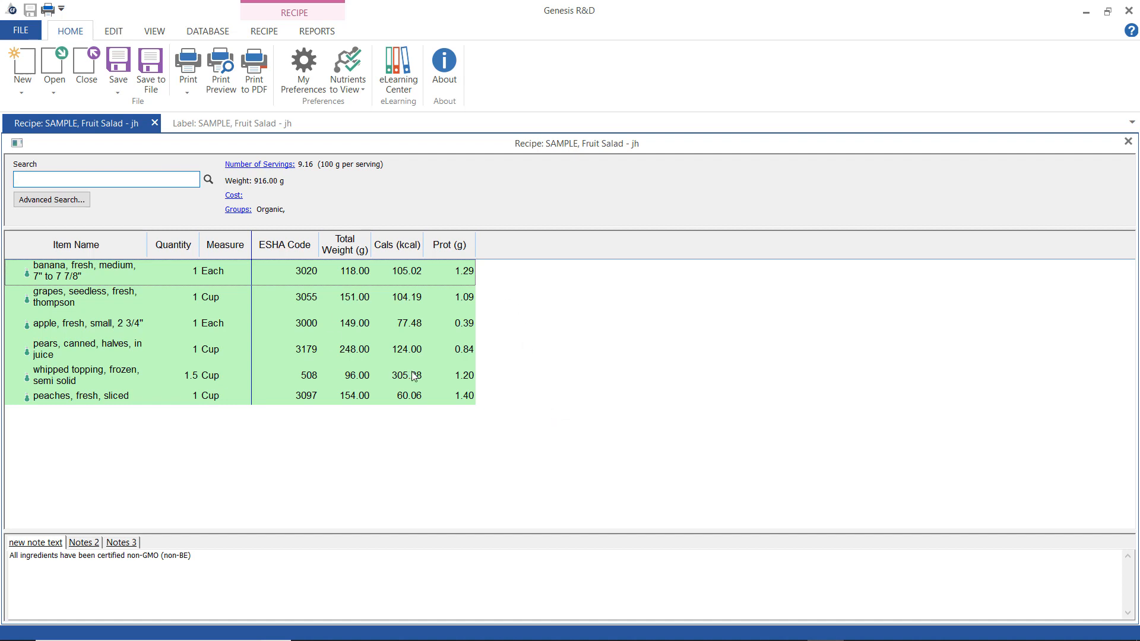
Reopen the preferences and review the Reports settings for fonts, margins, print title, page numbers and header text.
left_click(320, 68)
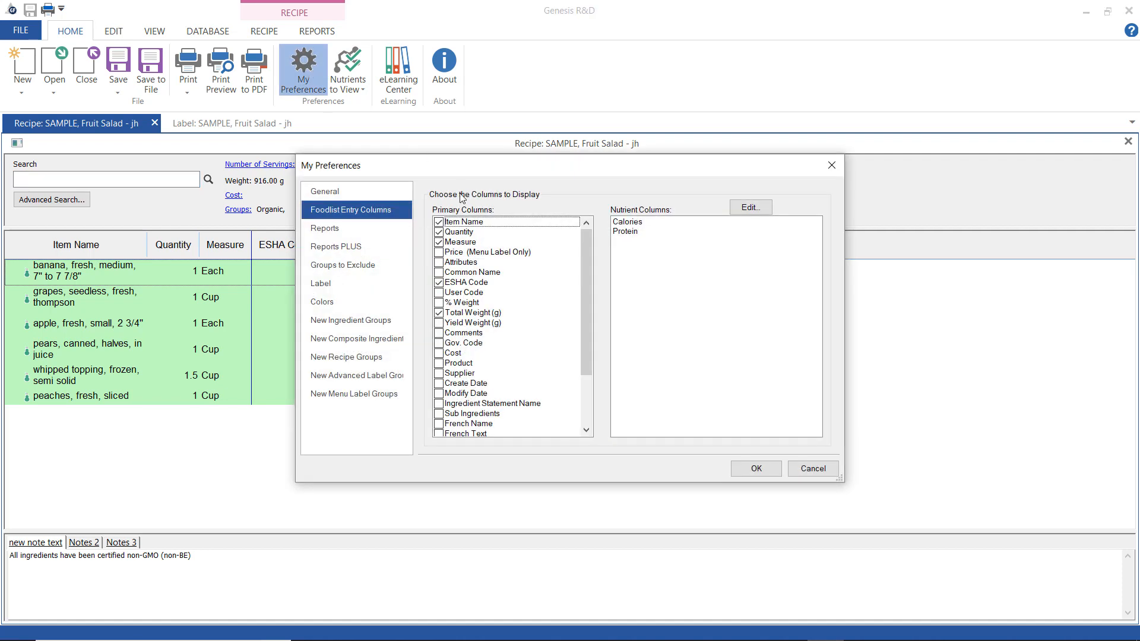
left_click(343, 228)
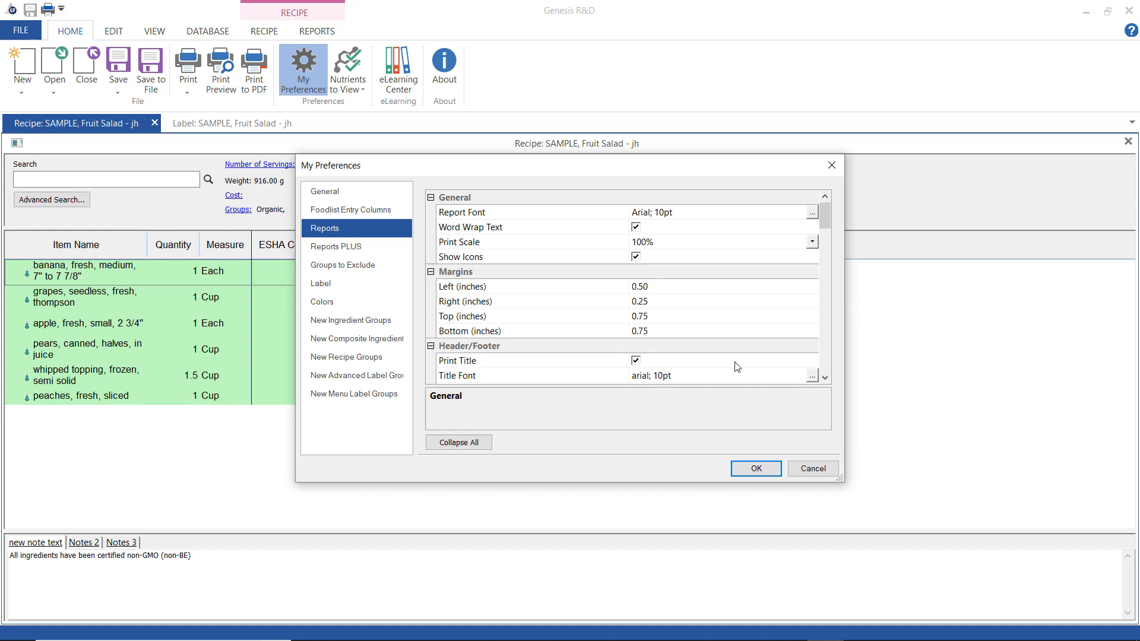
left_click(825, 381)
left_click(824, 382)
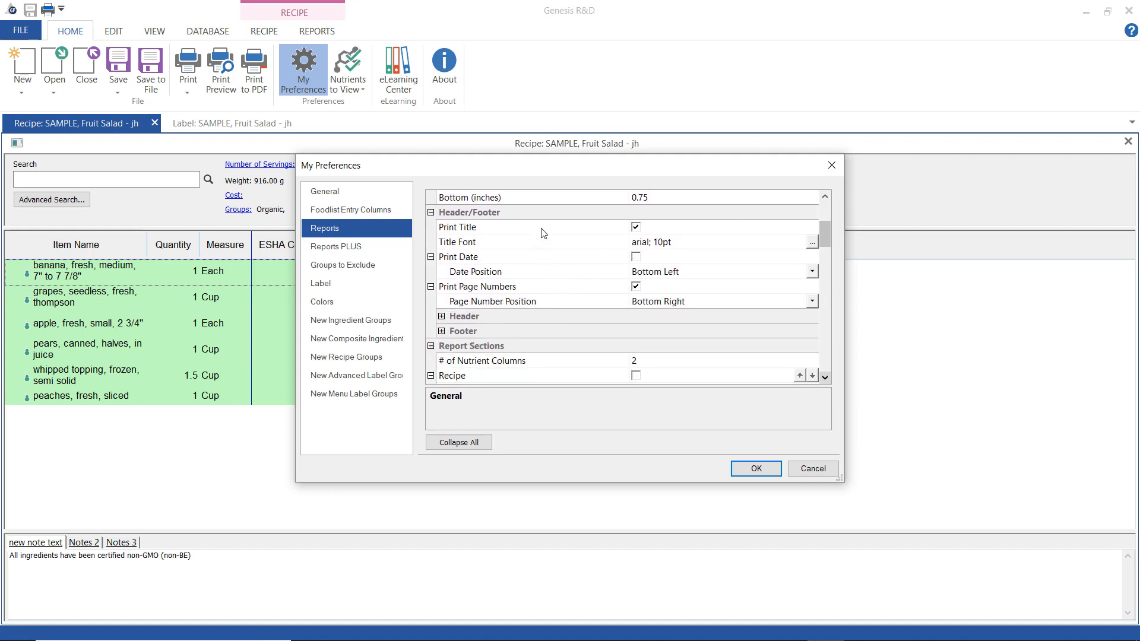
left_click(543, 229)
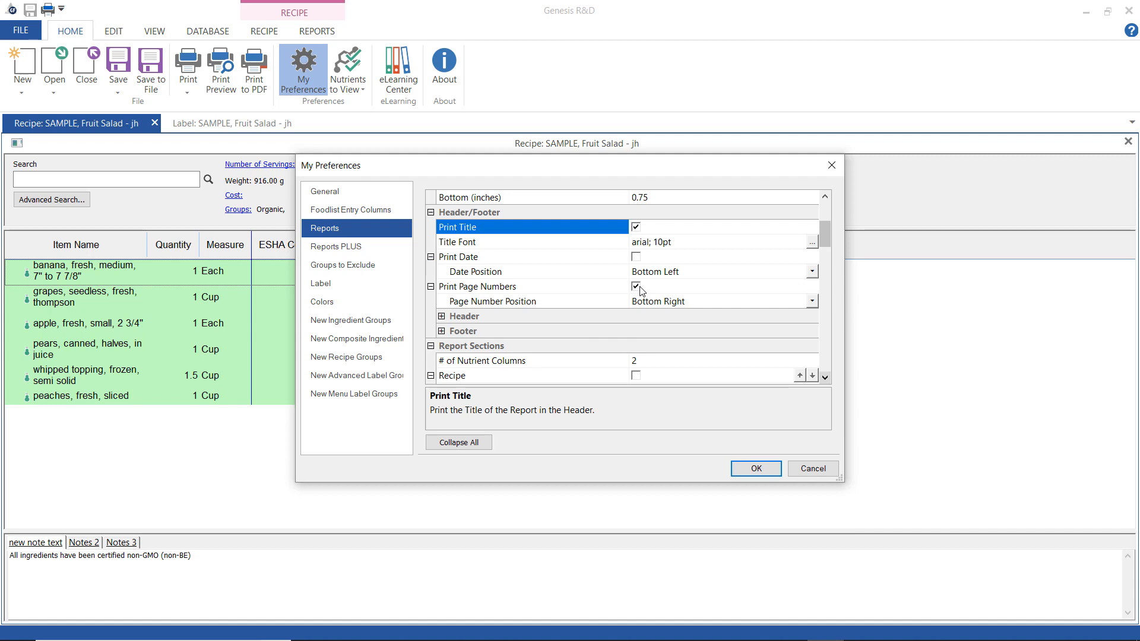
left_click(442, 317)
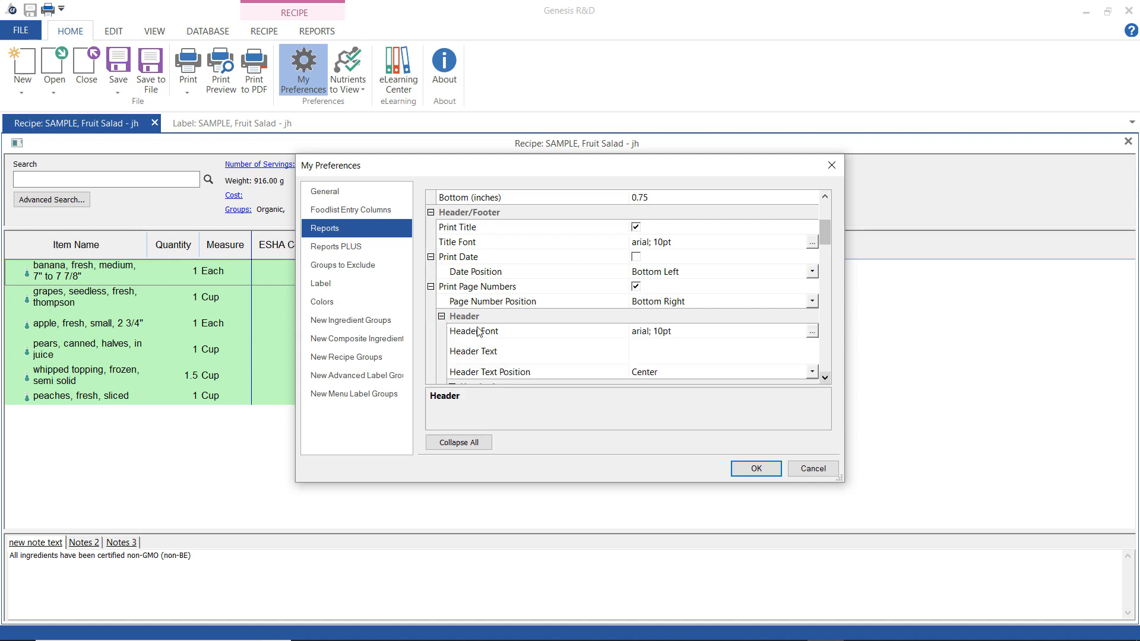
left_click(639, 351)
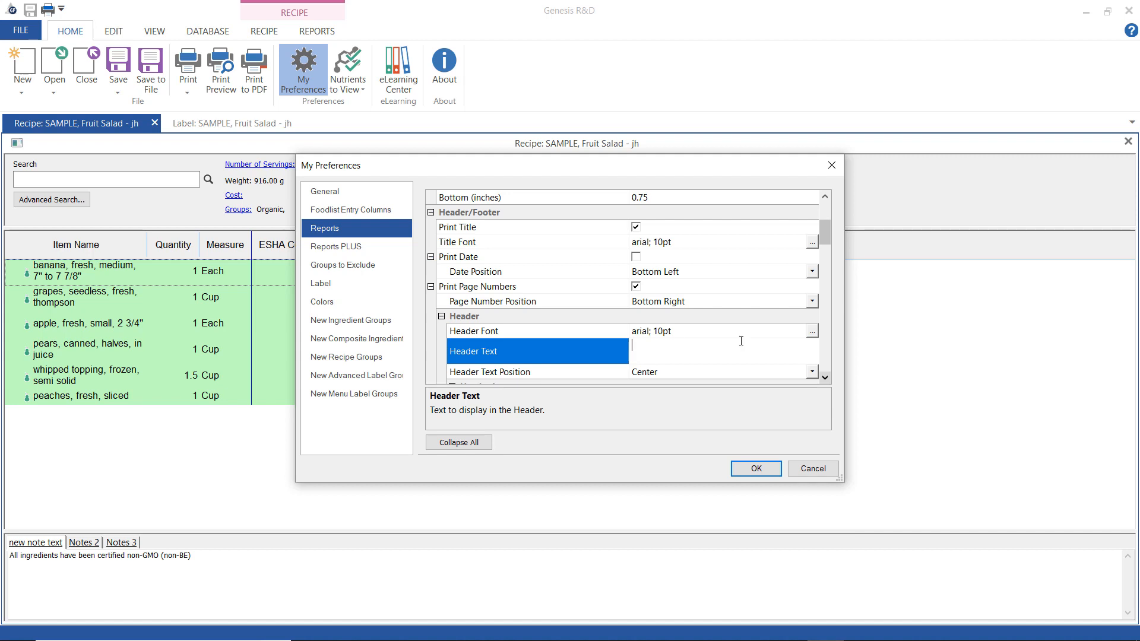
Expand the Header Image and Footer groups in the Reports preferences and review their options.
left_click(826, 378)
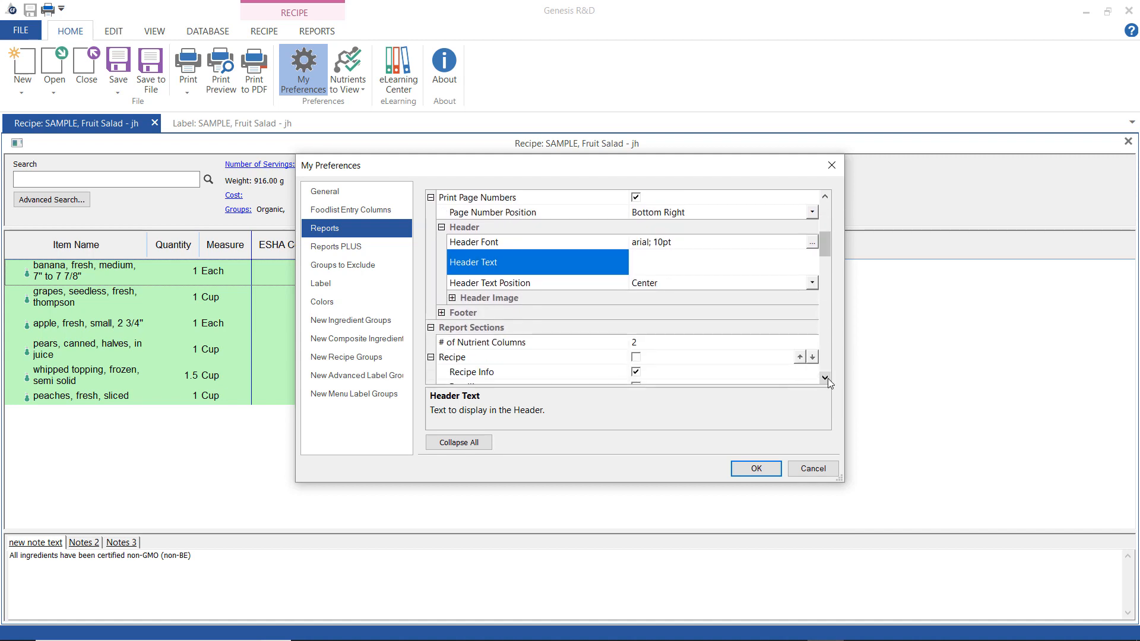
left_click(827, 379)
left_click(828, 379)
left_click(827, 378)
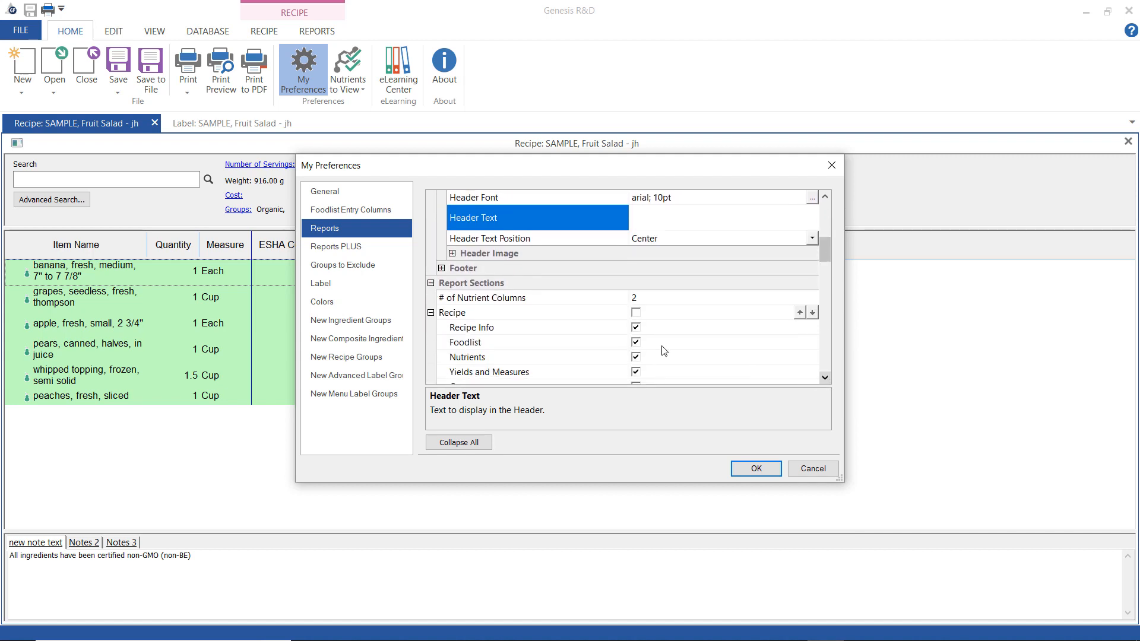
left_click(454, 254)
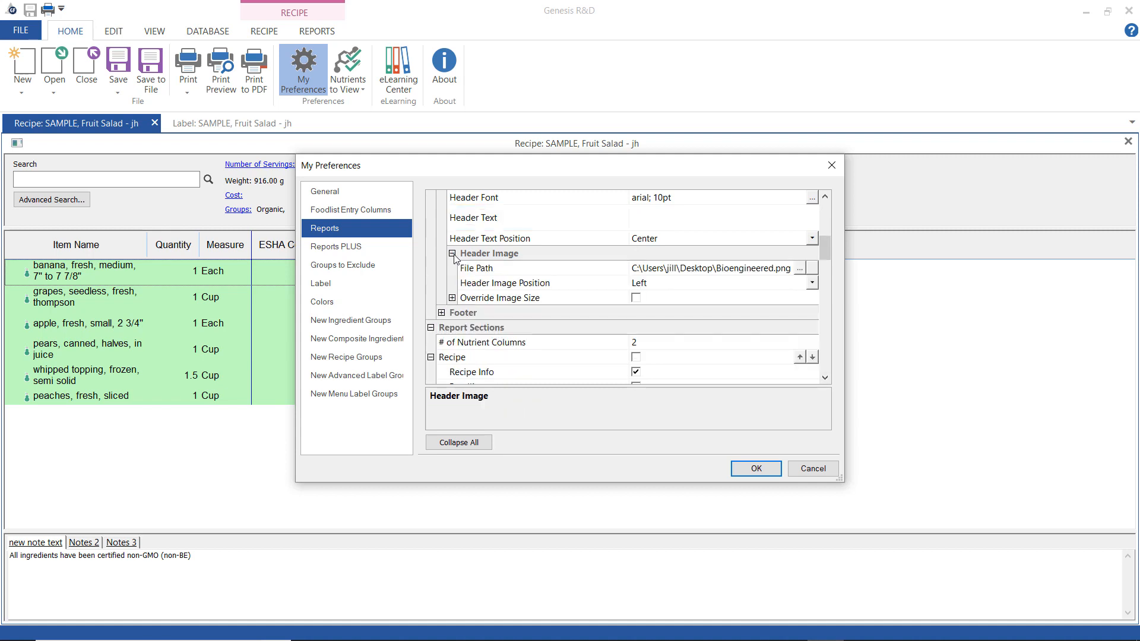
left_click(442, 313)
left_click(825, 378)
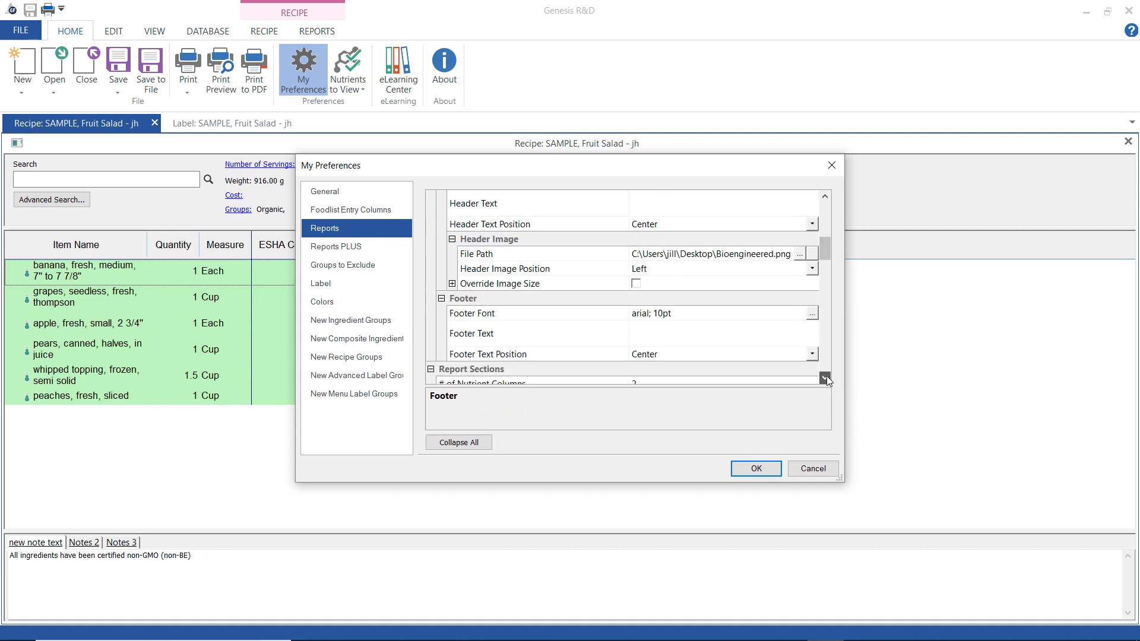
Review the Report Sections options, from the Recipe report sections through the Menu Label sections.
left_click(825, 377)
left_click(825, 377)
left_click(826, 378)
left_click(825, 377)
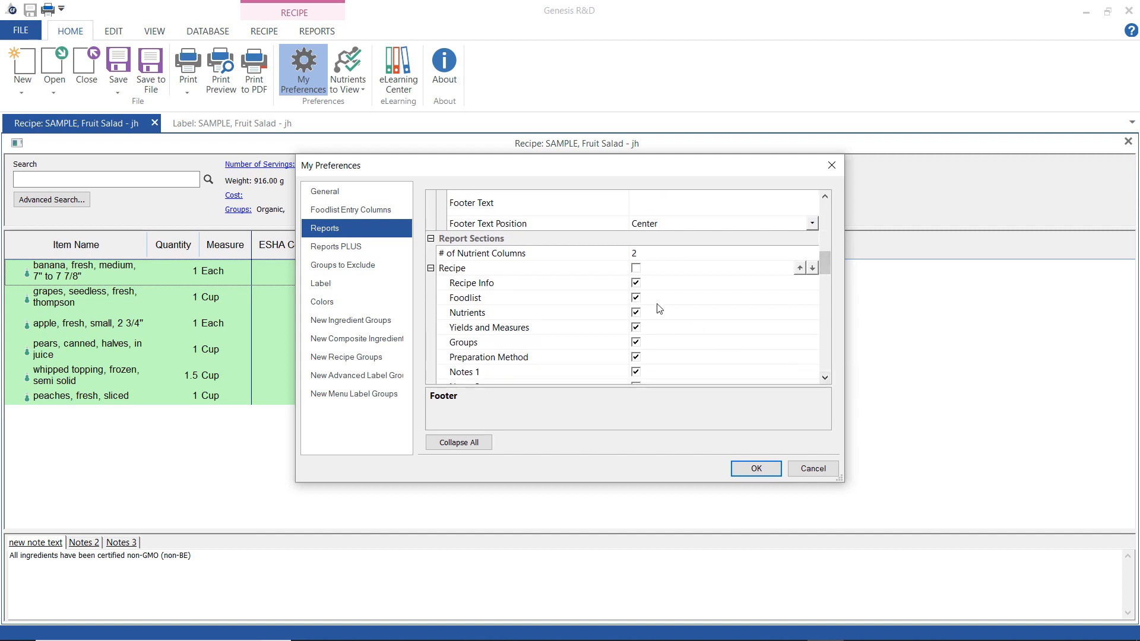
left_click(825, 195)
left_click(825, 196)
left_click(825, 195)
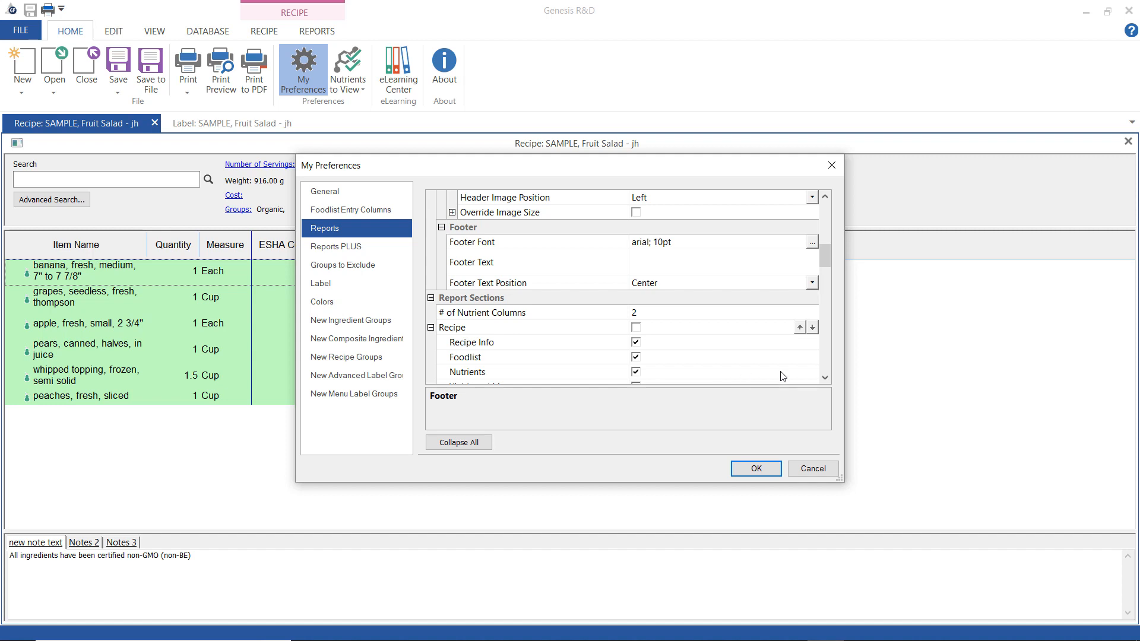
left_click(469, 299)
left_click(464, 327)
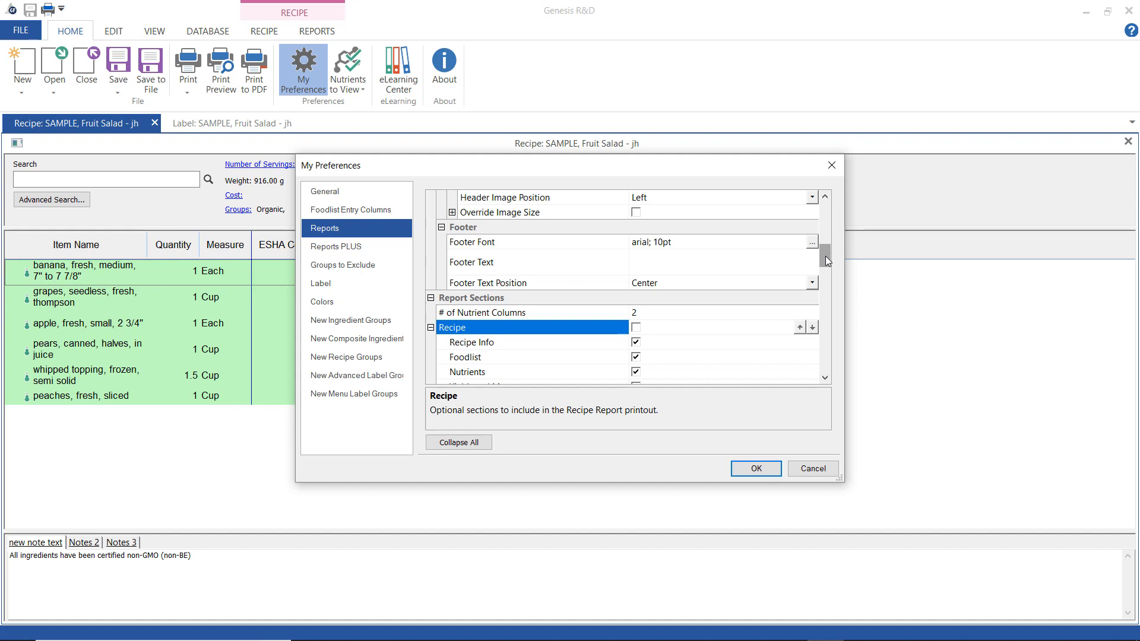
left_click_drag(825, 257, 829, 365)
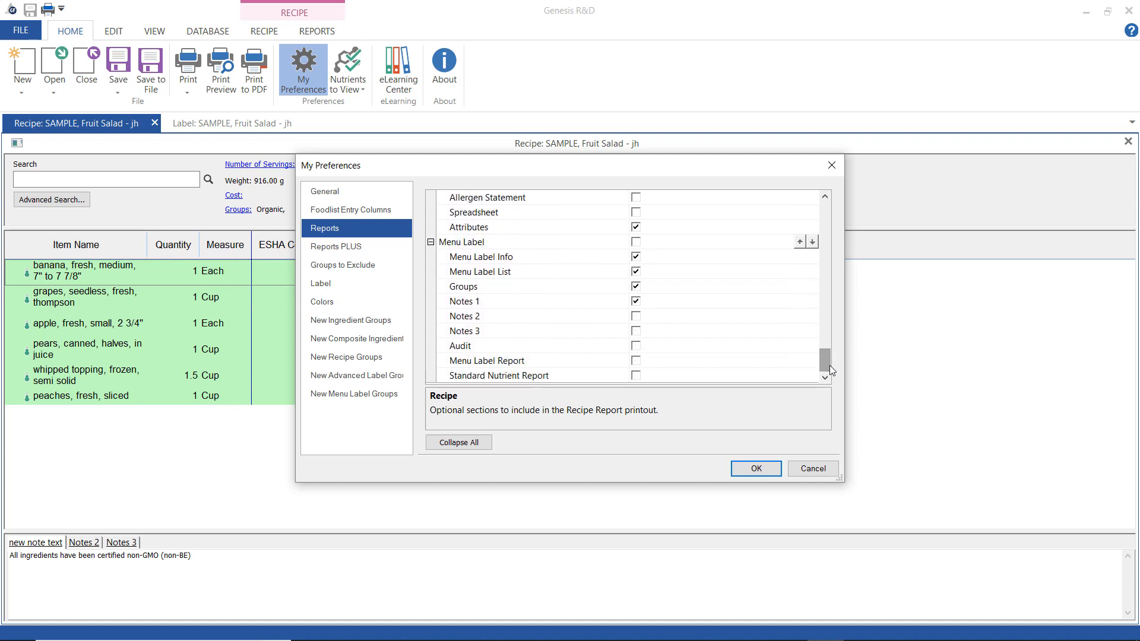
Review the Reports PLUS header and footer settings and the database and food groups available under Groups to Exclude.
left_click(366, 254)
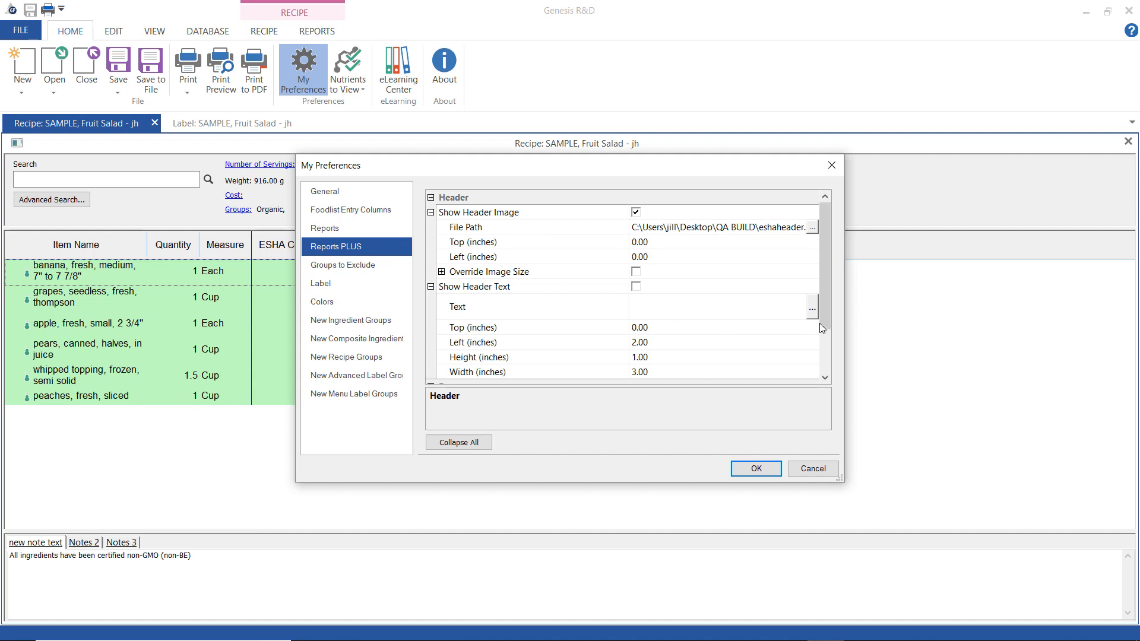
left_click_drag(826, 319, 828, 379)
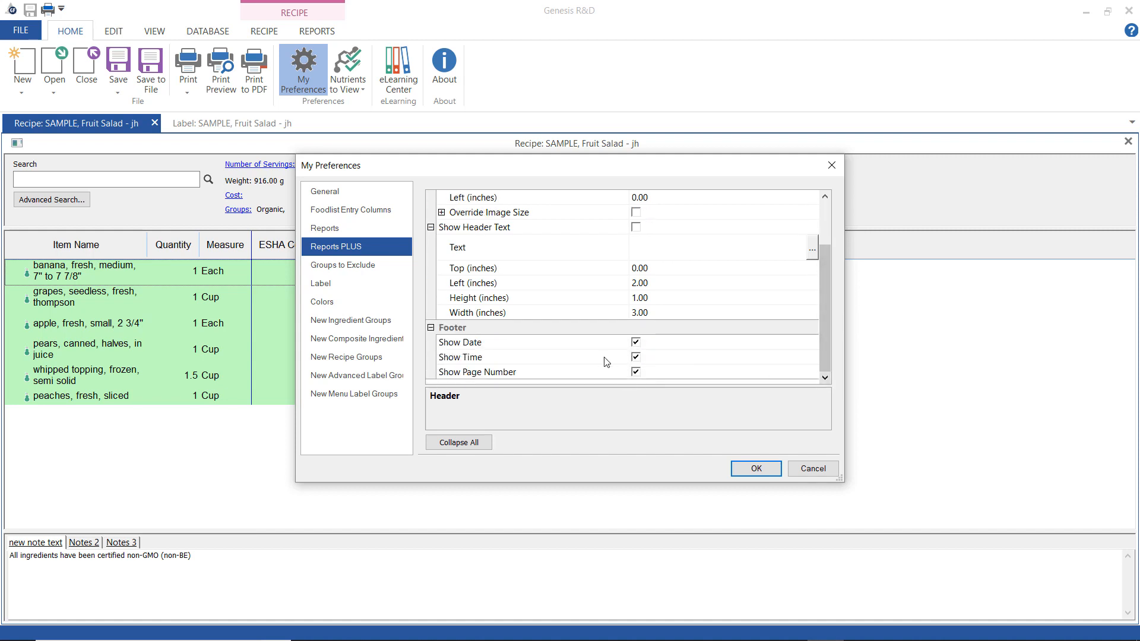
left_click(377, 268)
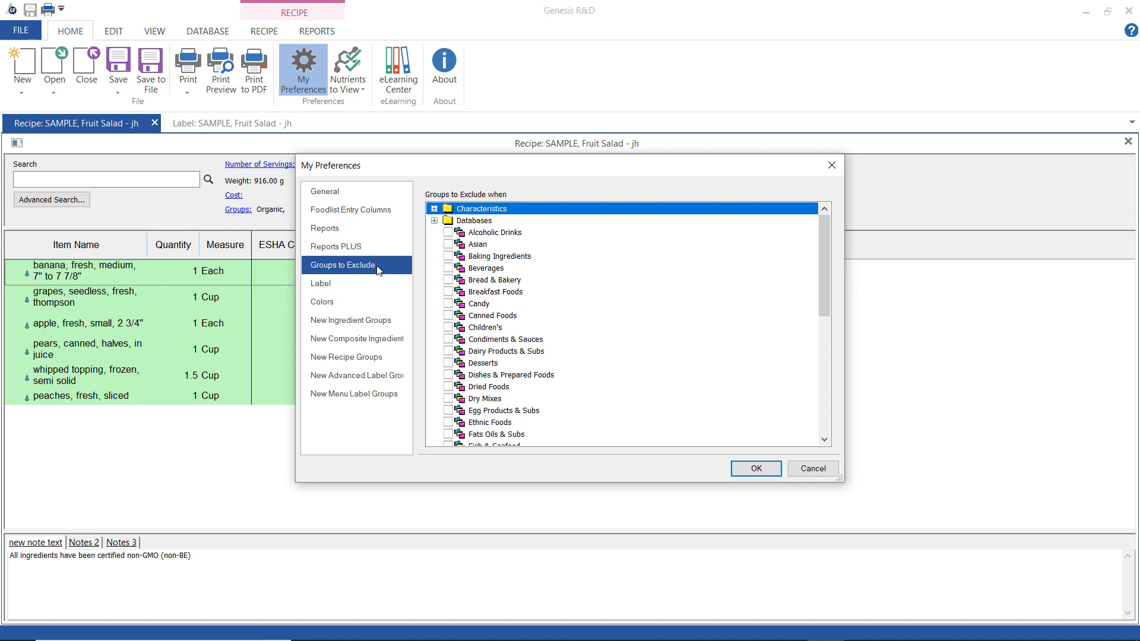
left_click(434, 221)
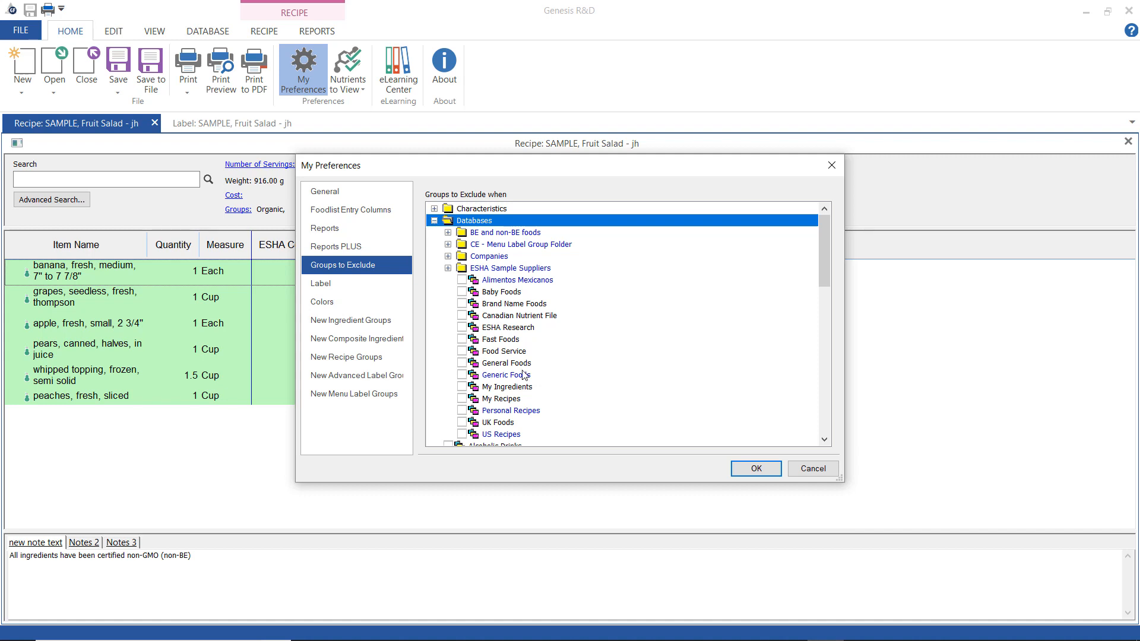
left_click_drag(824, 265, 825, 309)
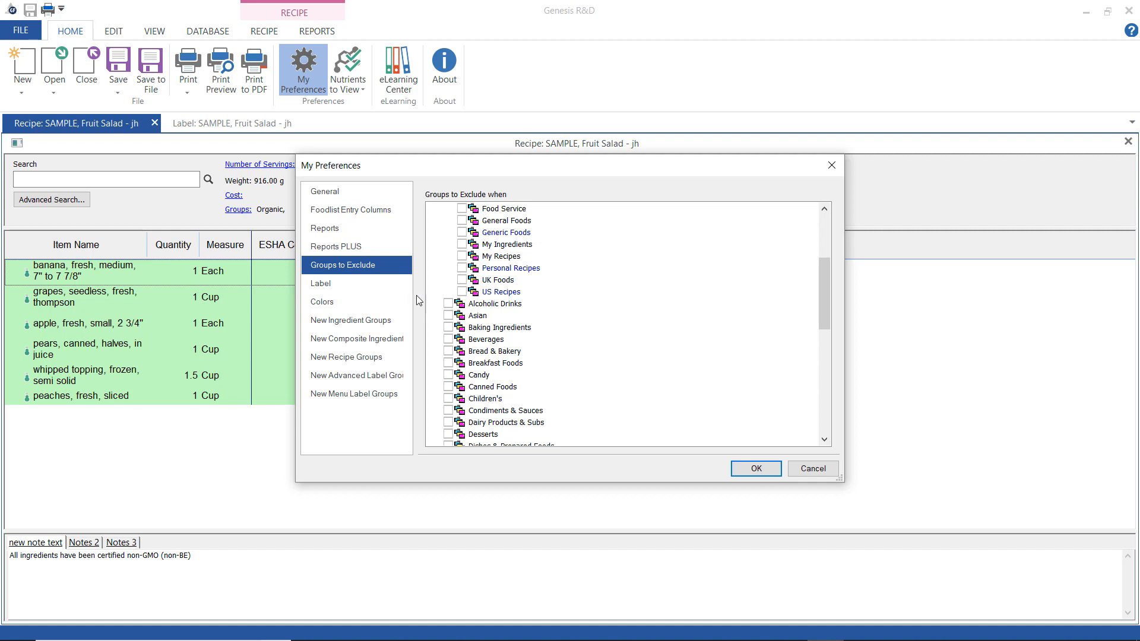
Review the Label preferences, including the default settings file, header/footer, export resolution, language and allergen options.
left_click(380, 295)
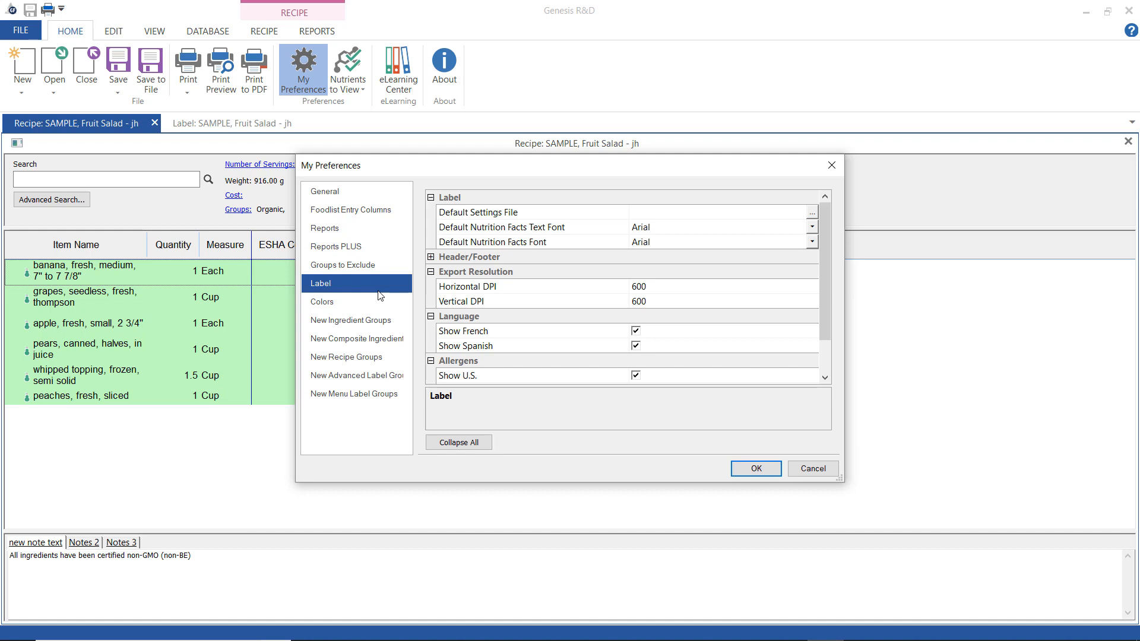
left_click(678, 213)
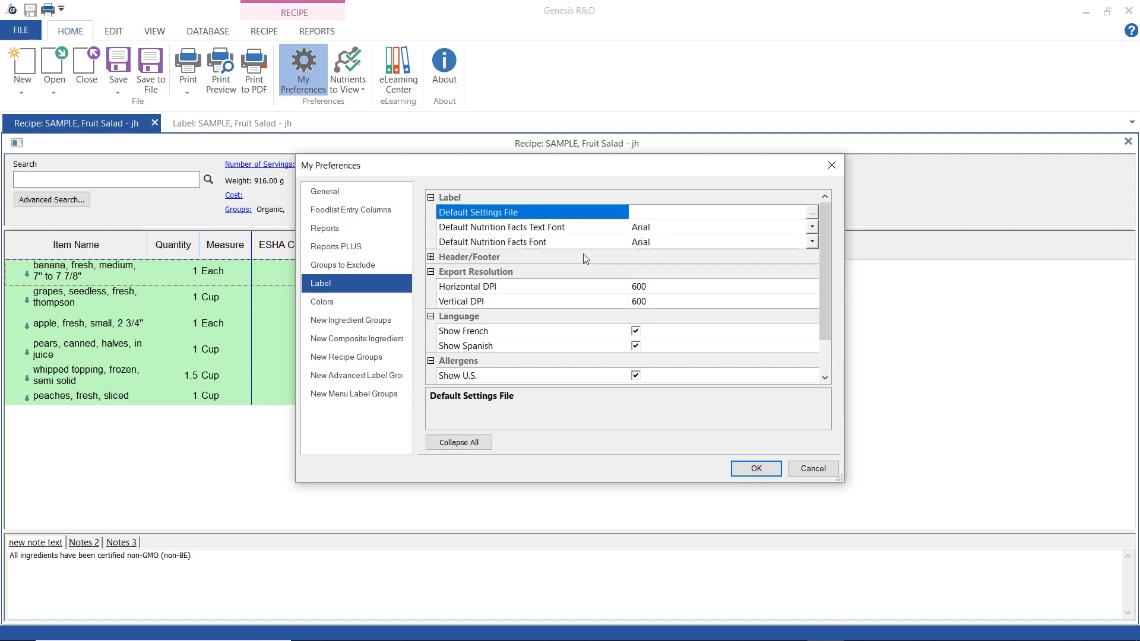
left_click(431, 259)
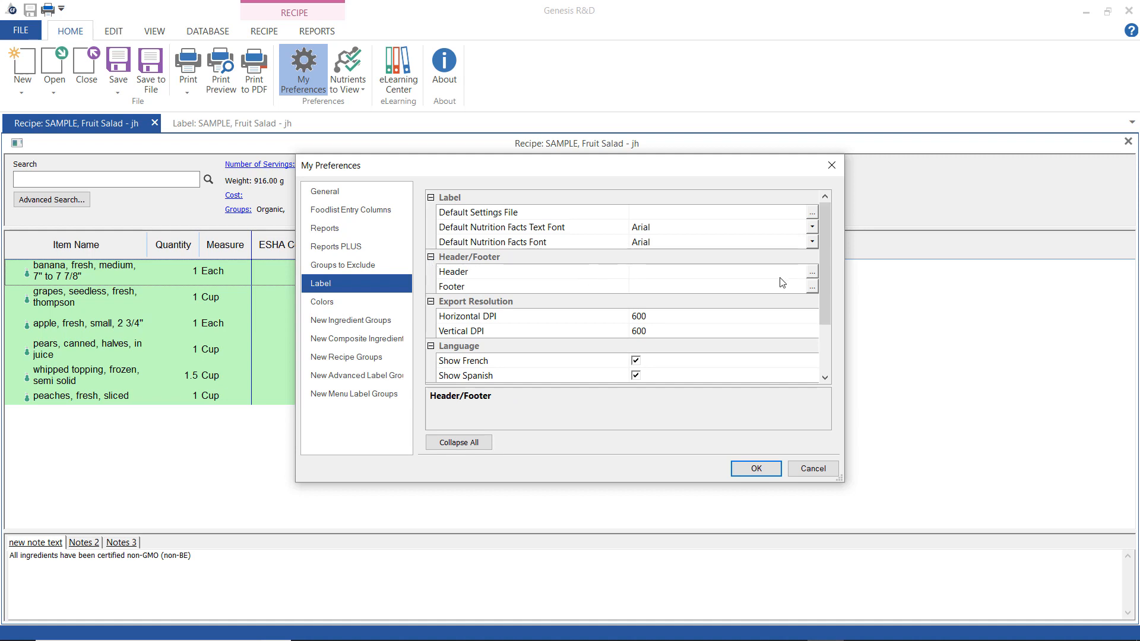
left_click_drag(831, 287, 830, 349)
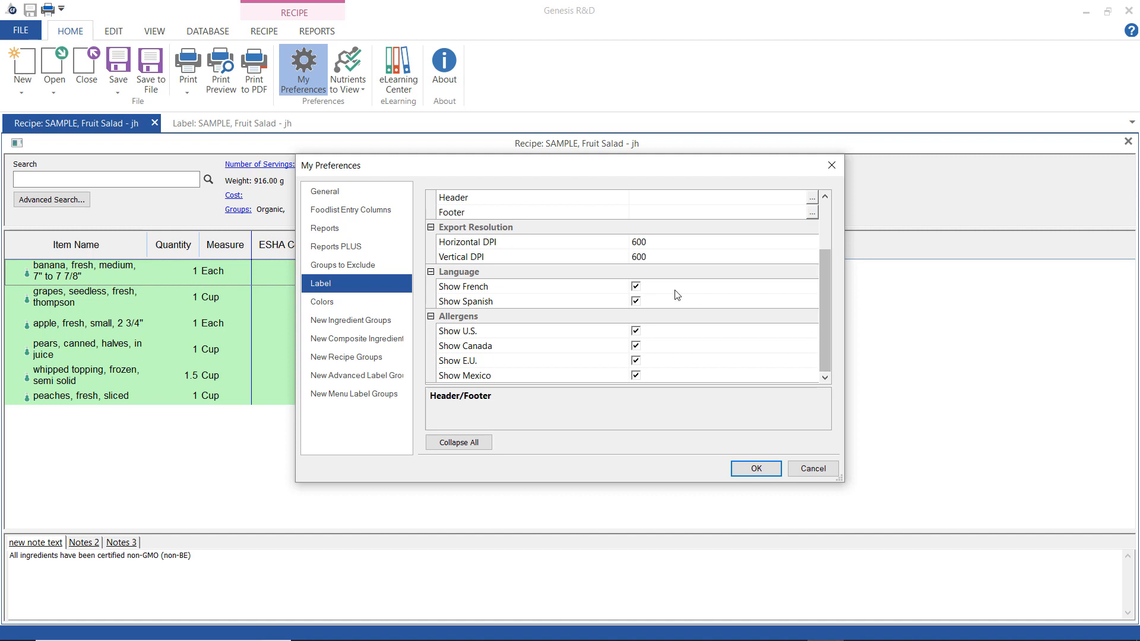
Set the ESHA Recipe background color to white in the Colors preferences.
left_click(382, 307)
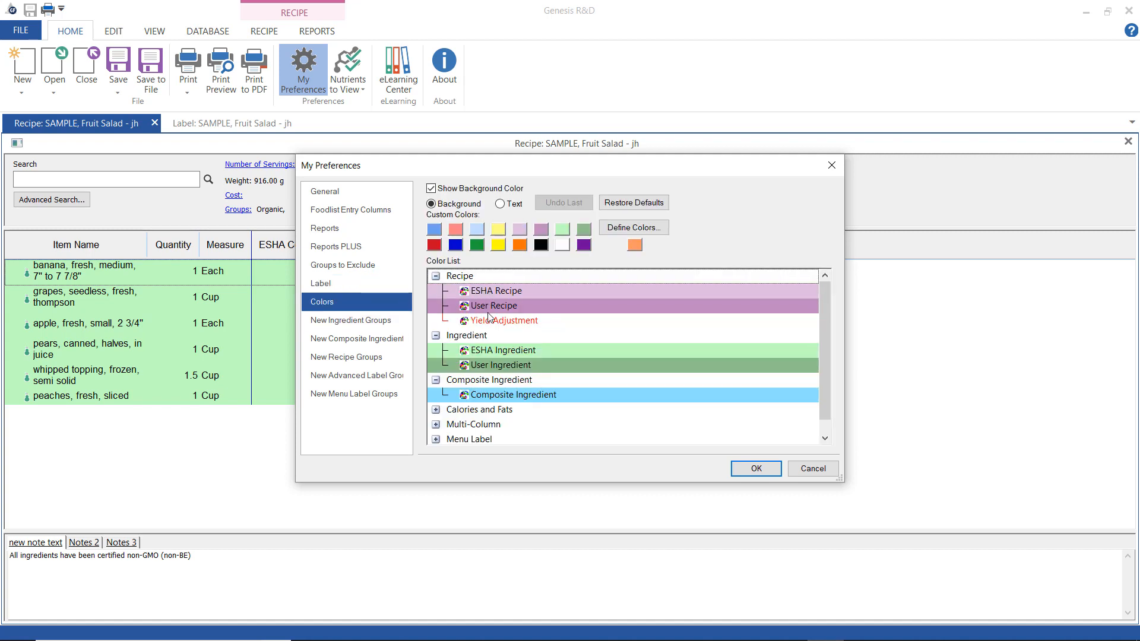
left_click(512, 291)
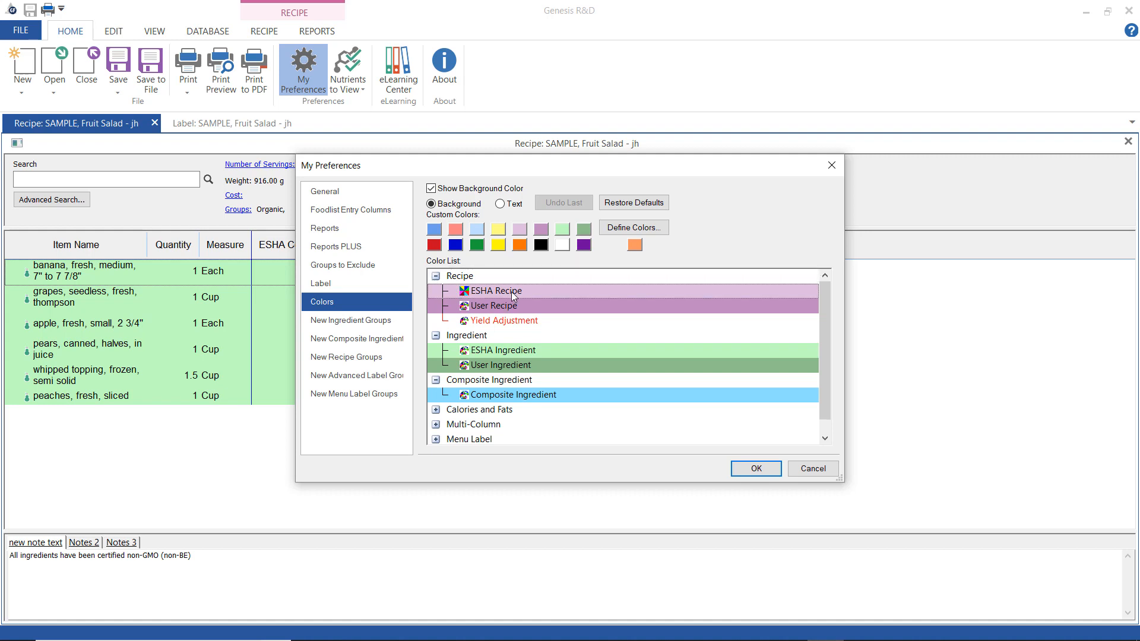
left_click(562, 245)
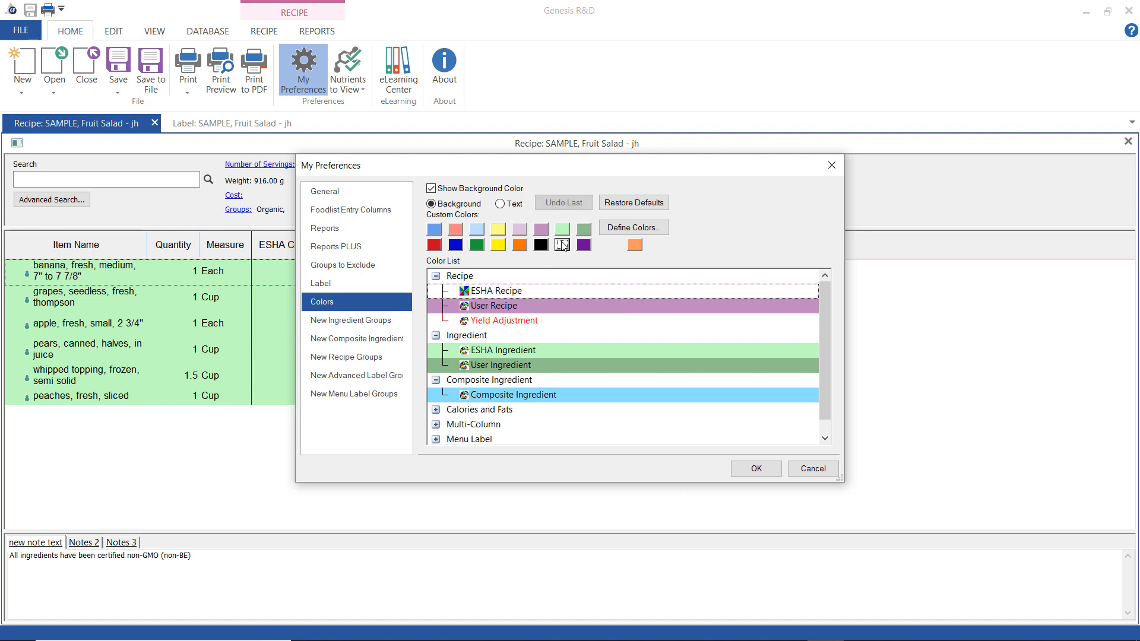
Replace the black custom color with light gray (RGB 233, 233, 233) and apply it as the User Recipe background.
left_click(552, 305)
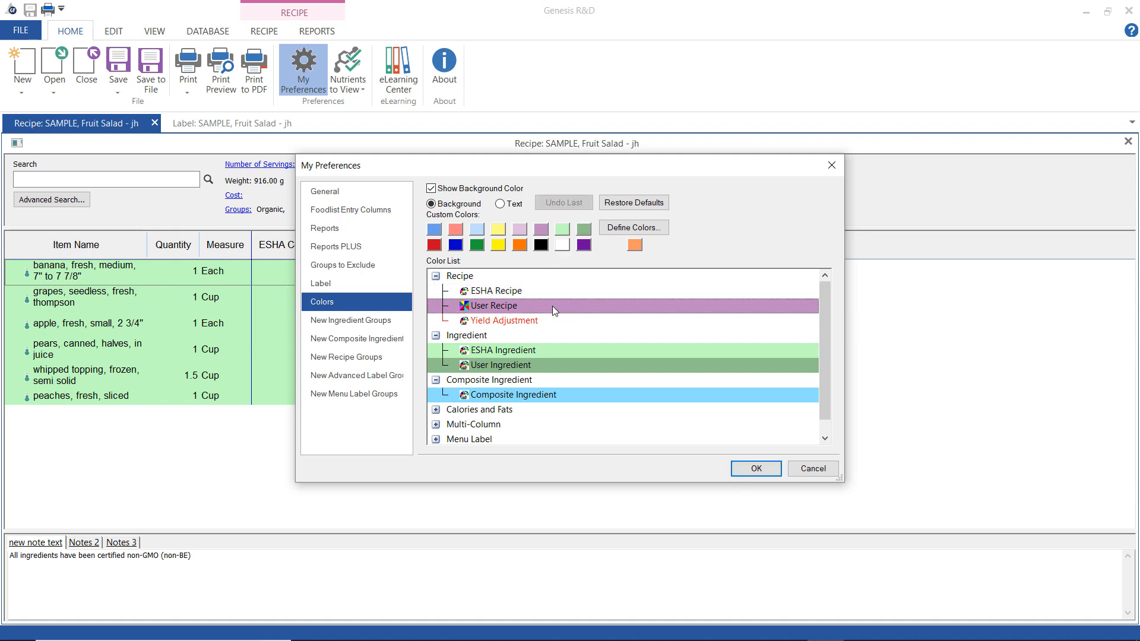
left_click(618, 231)
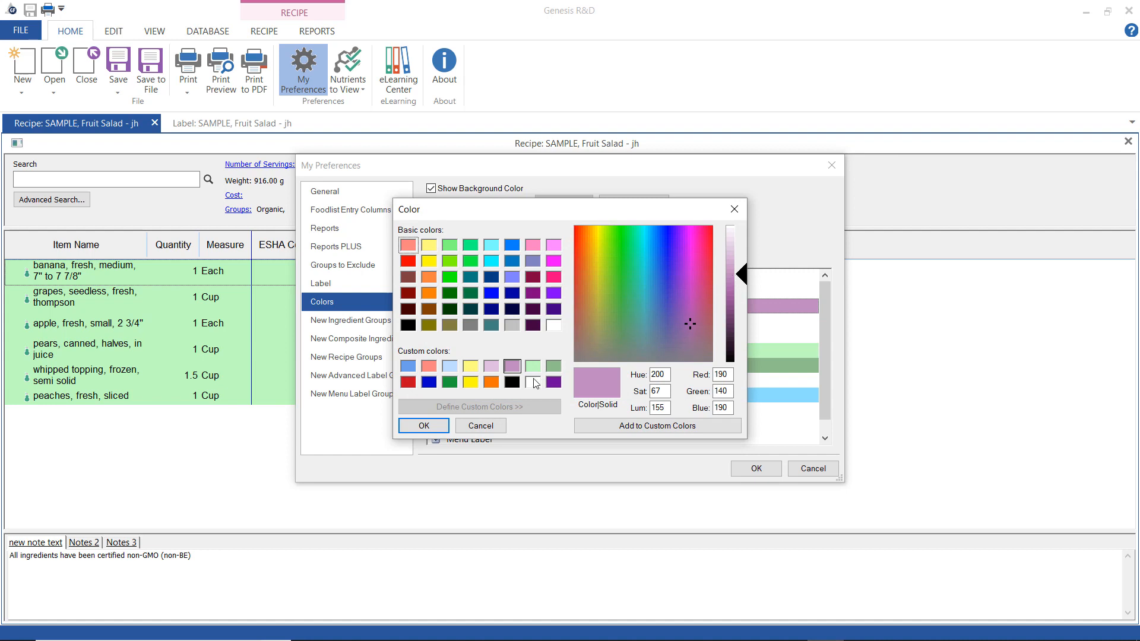
left_click(514, 384)
left_click_drag(742, 360, 740, 241)
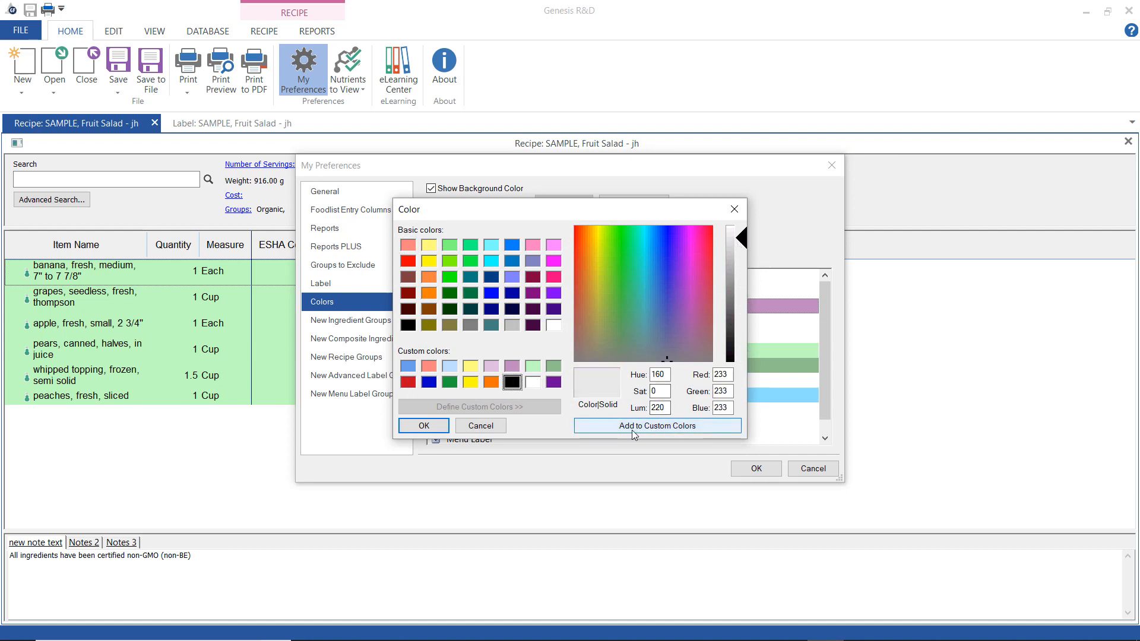
left_click(624, 429)
left_click(424, 426)
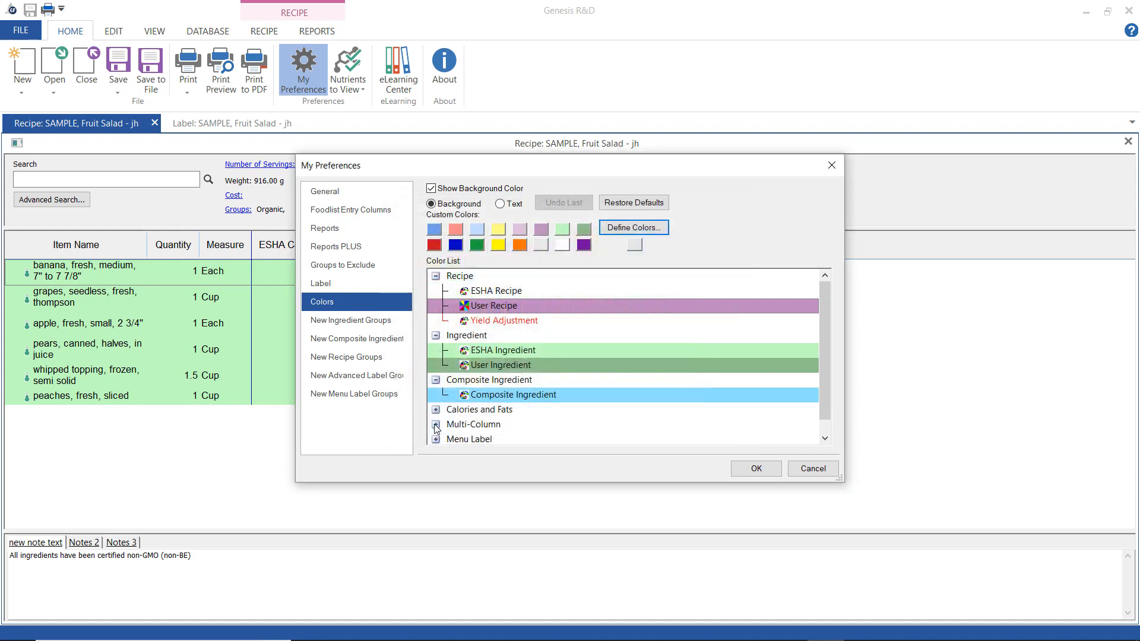
left_click(540, 245)
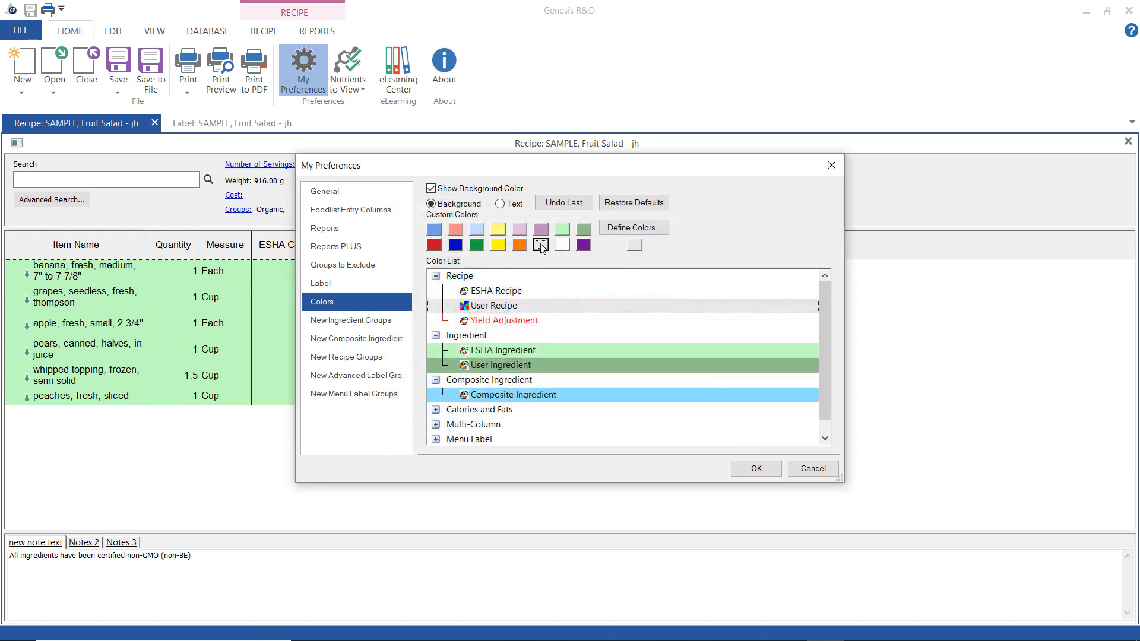
Give the ESHA Ingredient entry a white background and blue text.
left_click(543, 345)
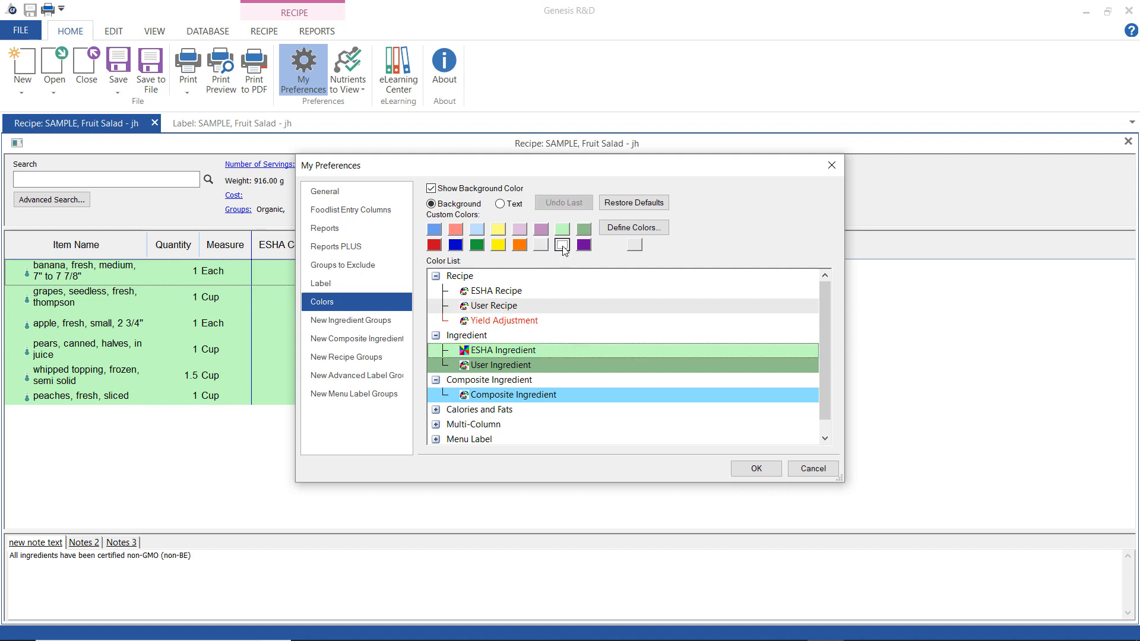
left_click(562, 245)
left_click(500, 204)
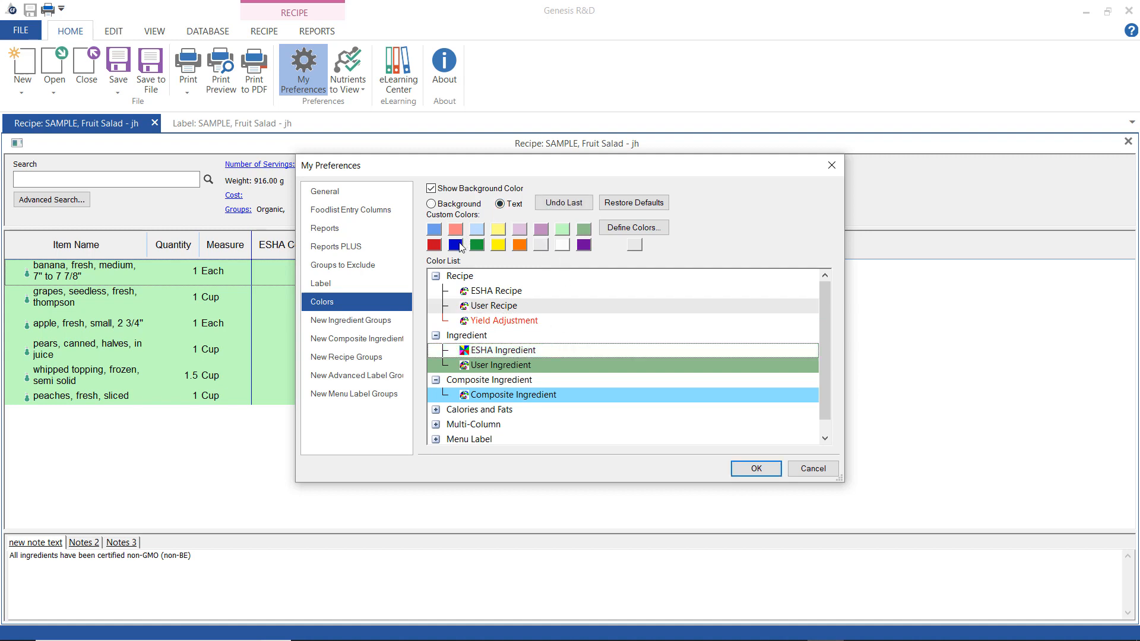
left_click(456, 245)
Set the User Ingredient text color to white after trying green.
left_click(521, 364)
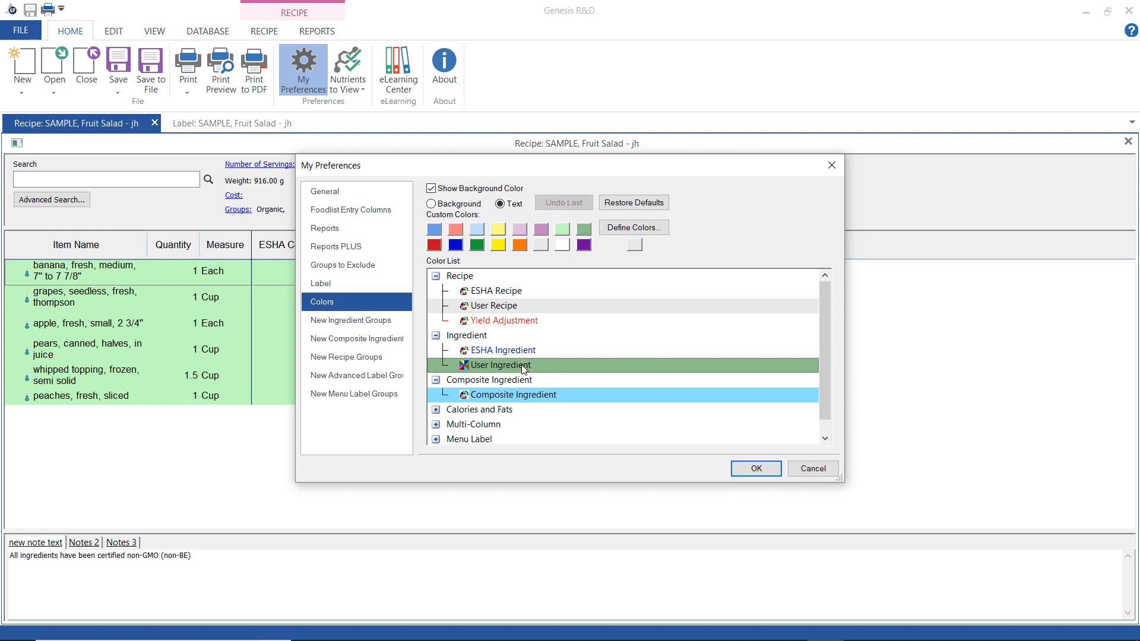
left_click(478, 247)
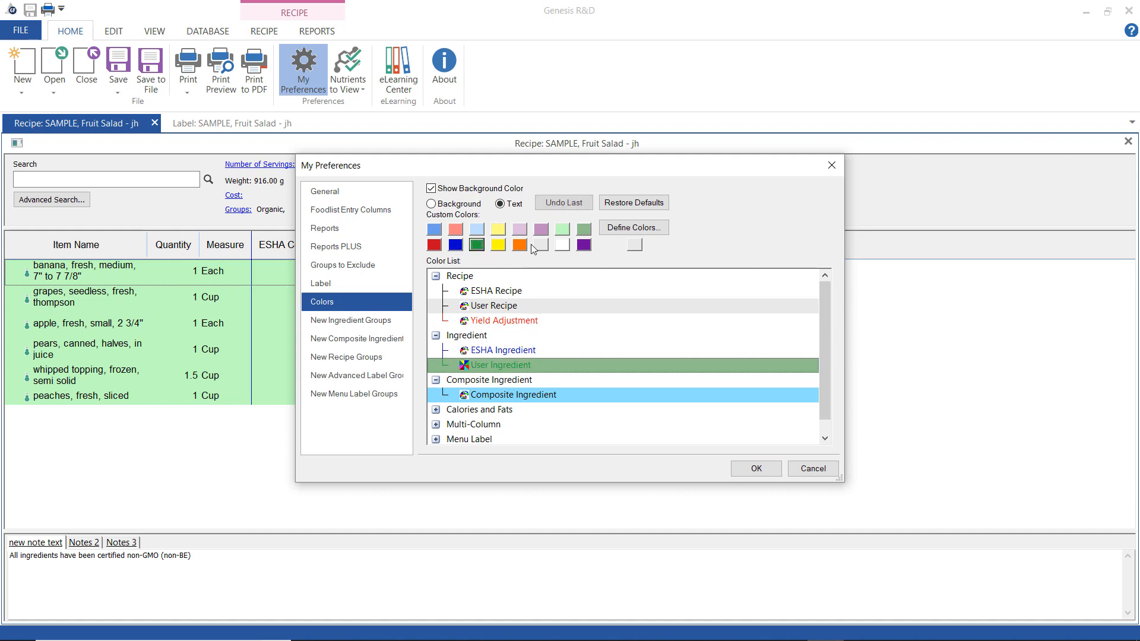
left_click(565, 245)
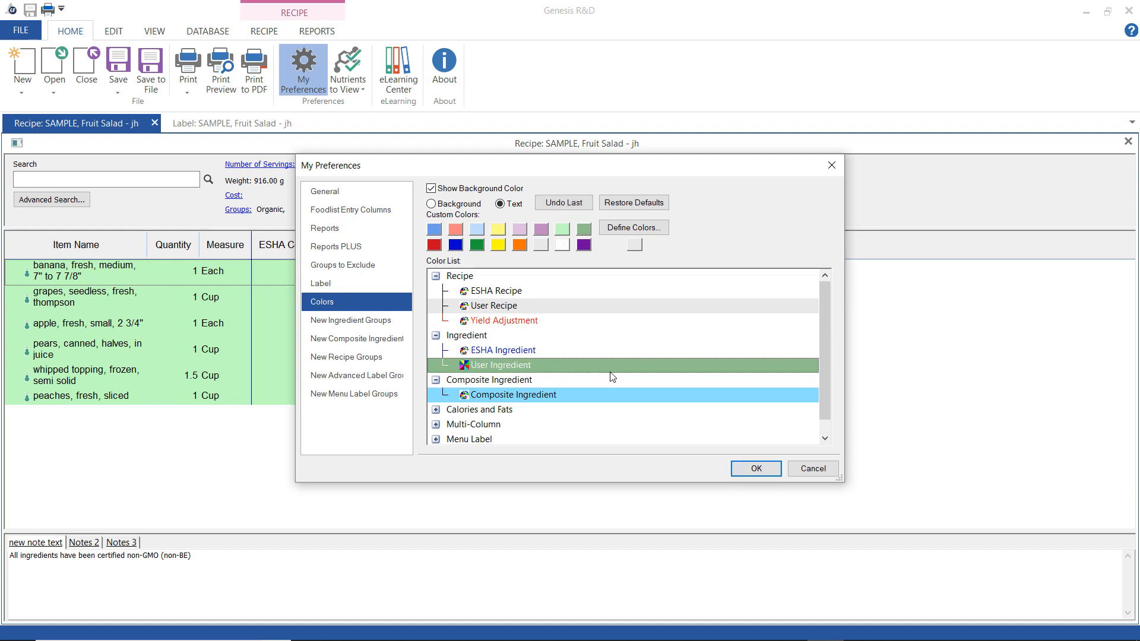
left_click(565, 350)
left_click(559, 365)
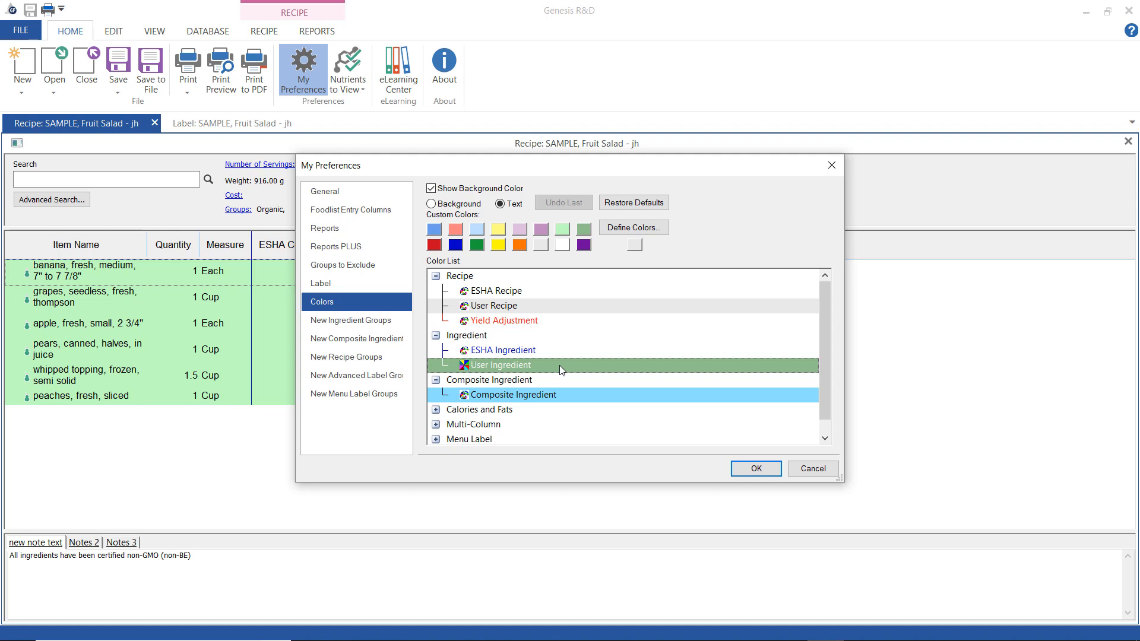
Expand Calories and Fats and its Source of Calories from Fat subgroup to examine the color assignments.
left_click(434, 412)
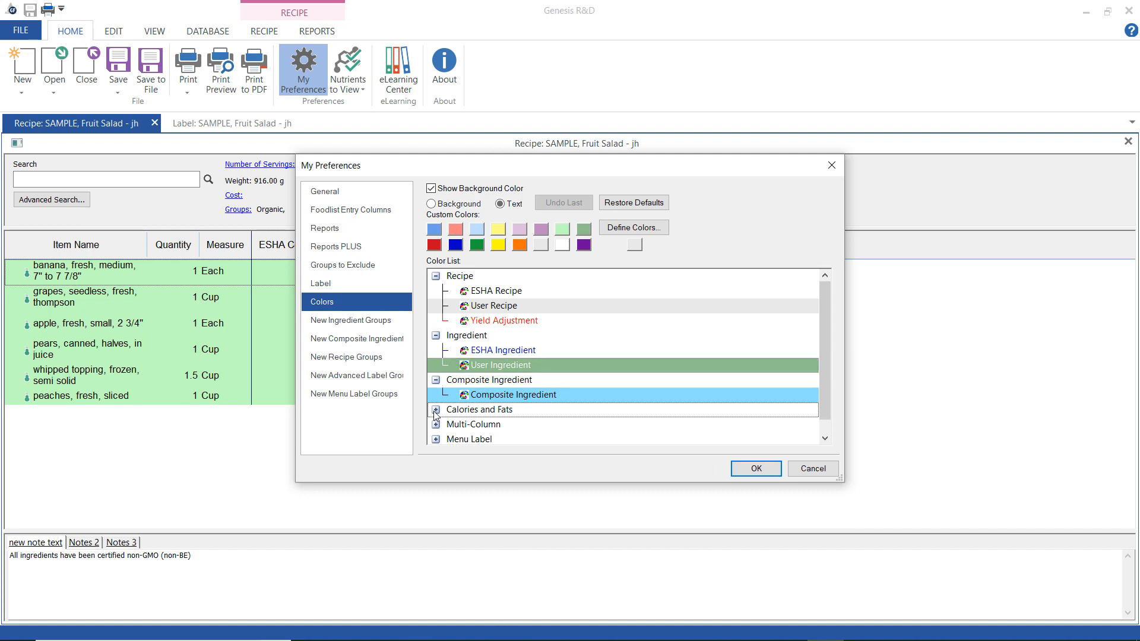
left_click(435, 411)
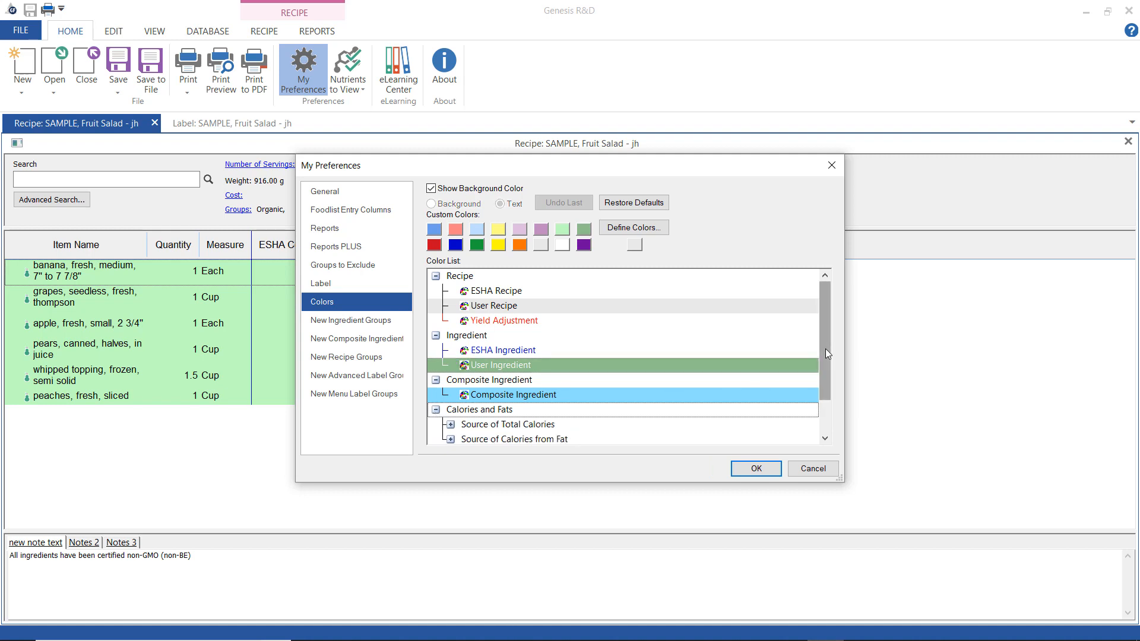
left_click_drag(828, 354, 827, 397)
left_click(454, 399)
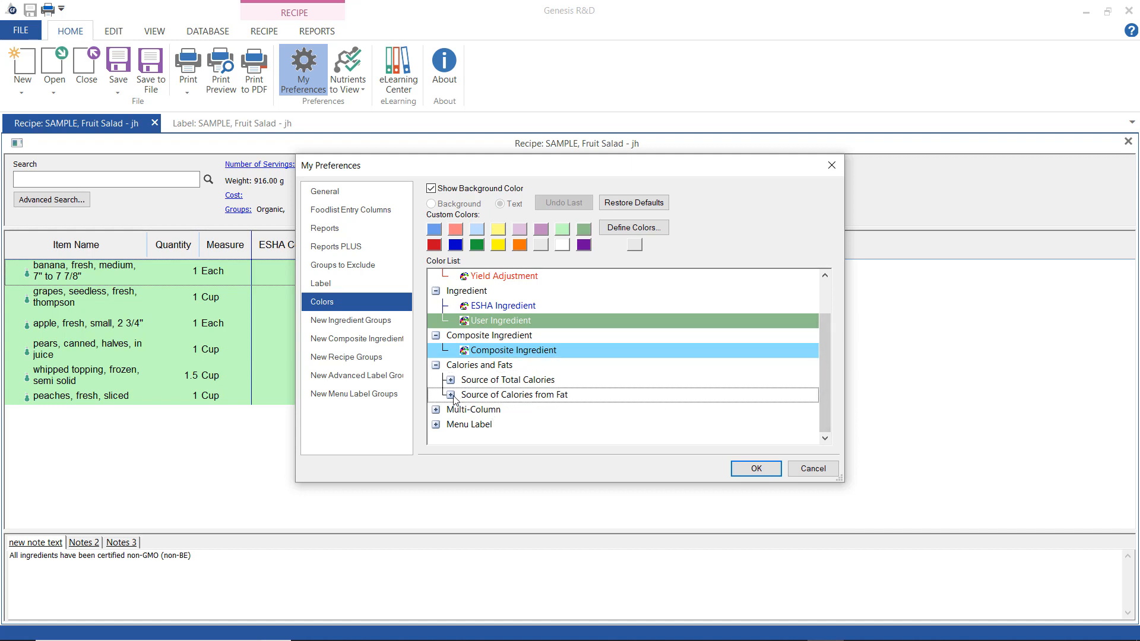
left_click(451, 396)
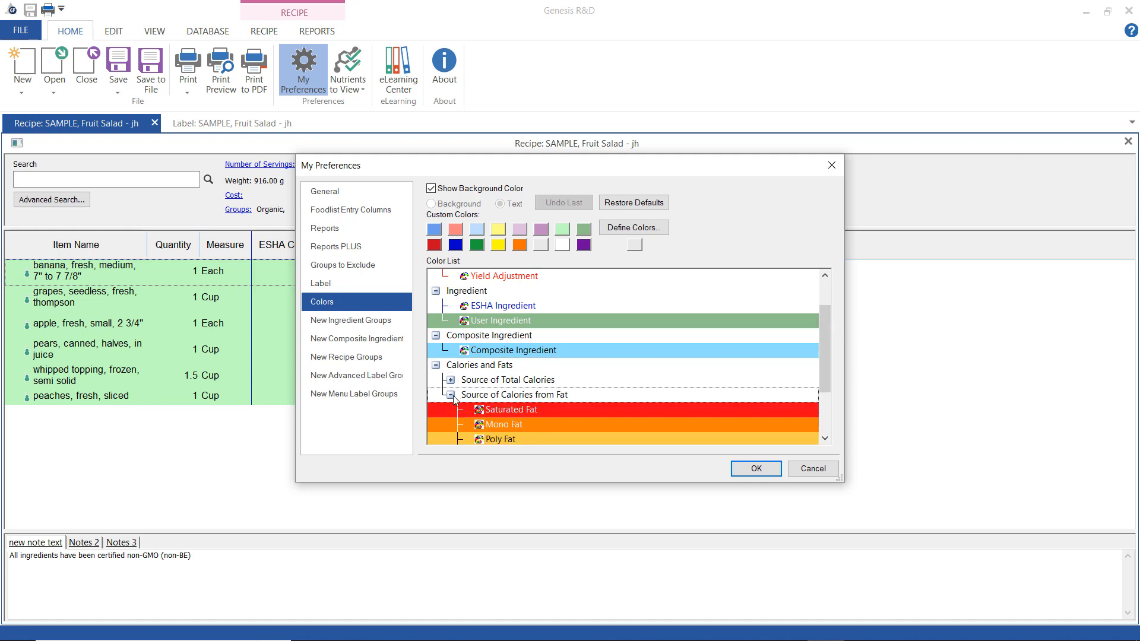
Review the groups available for newly created ingredients, and save all the preference changes.
left_click(384, 327)
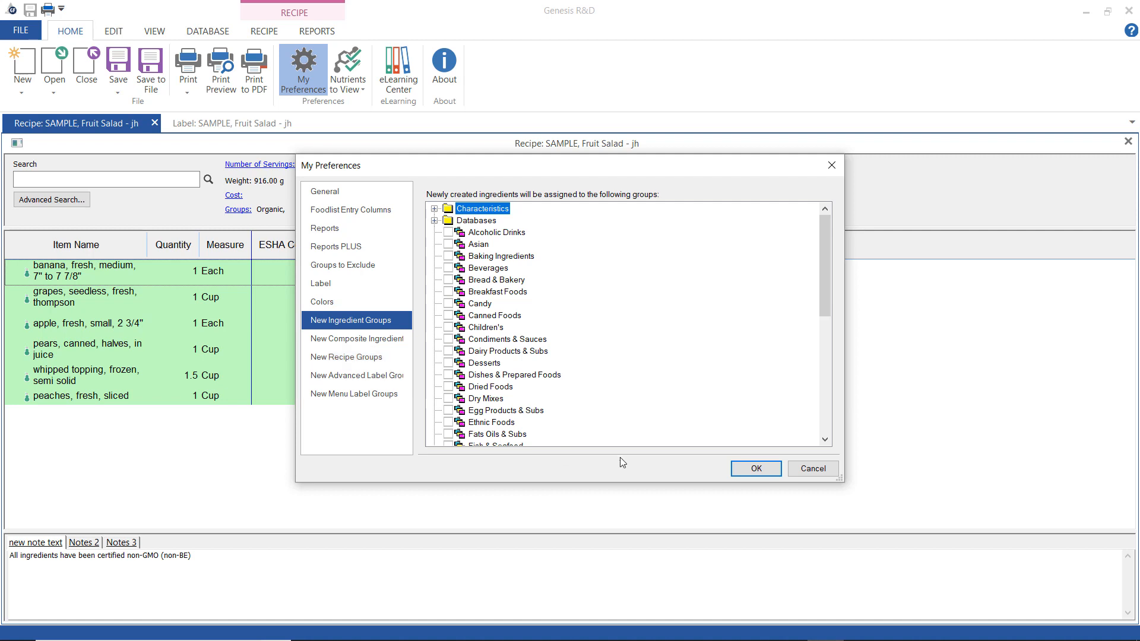
left_click(755, 470)
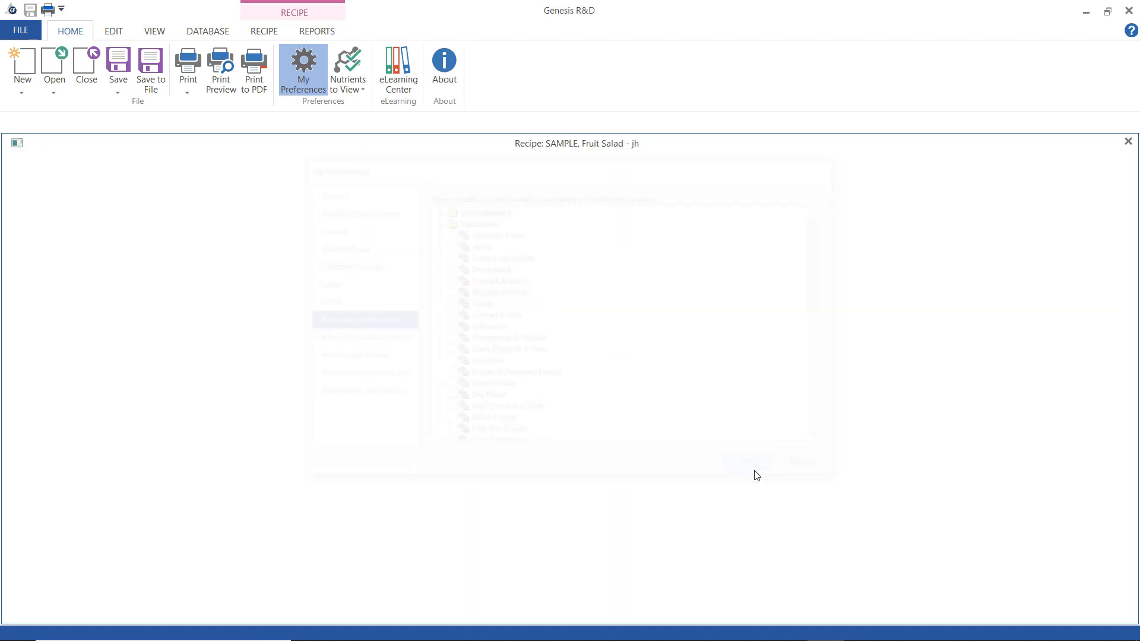